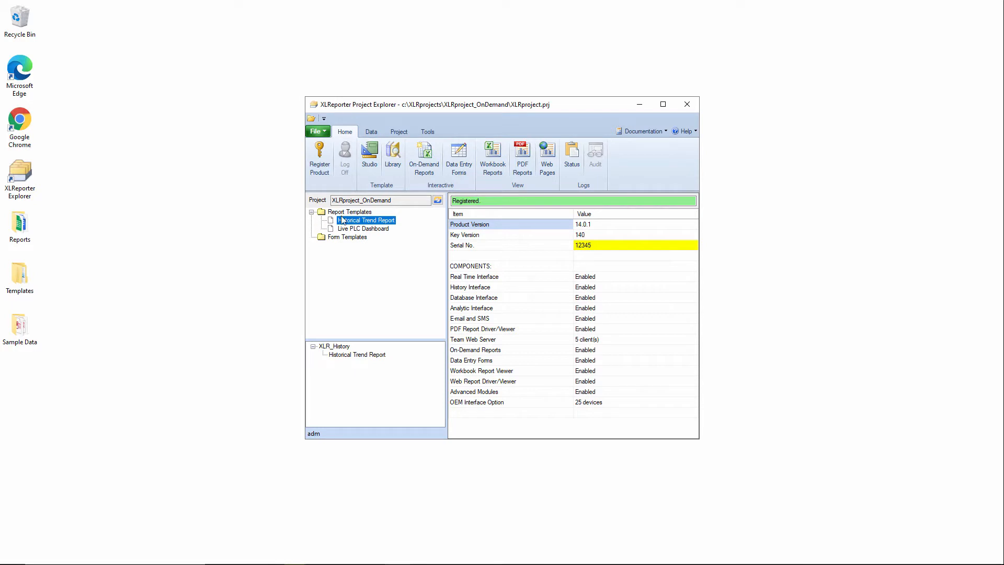
- Open Template Studio and start a new report template named Energy Report with the description Weekly Generator Summary
left_click(368, 157)
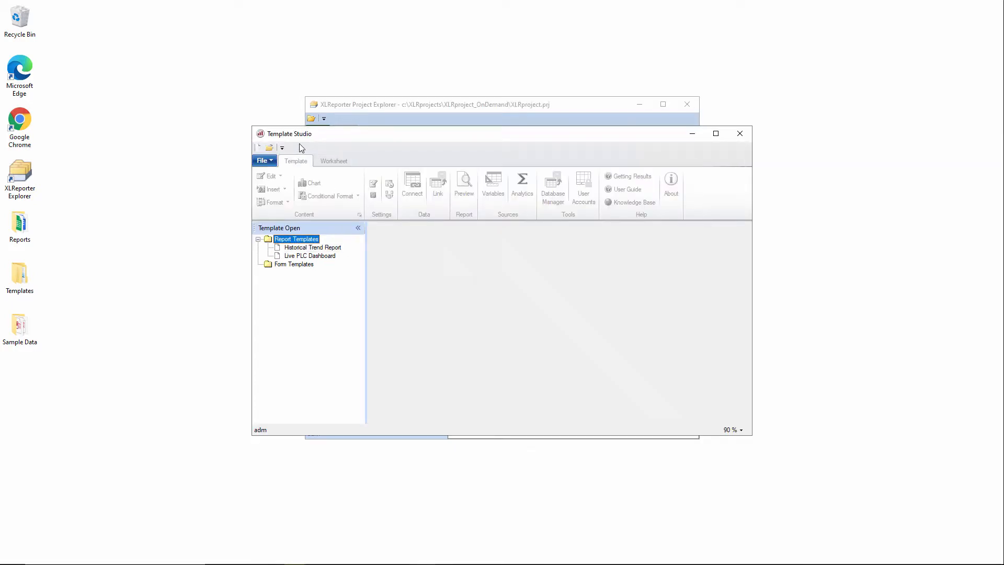
left_click(271, 160)
left_click(280, 178)
type("Energy Report")
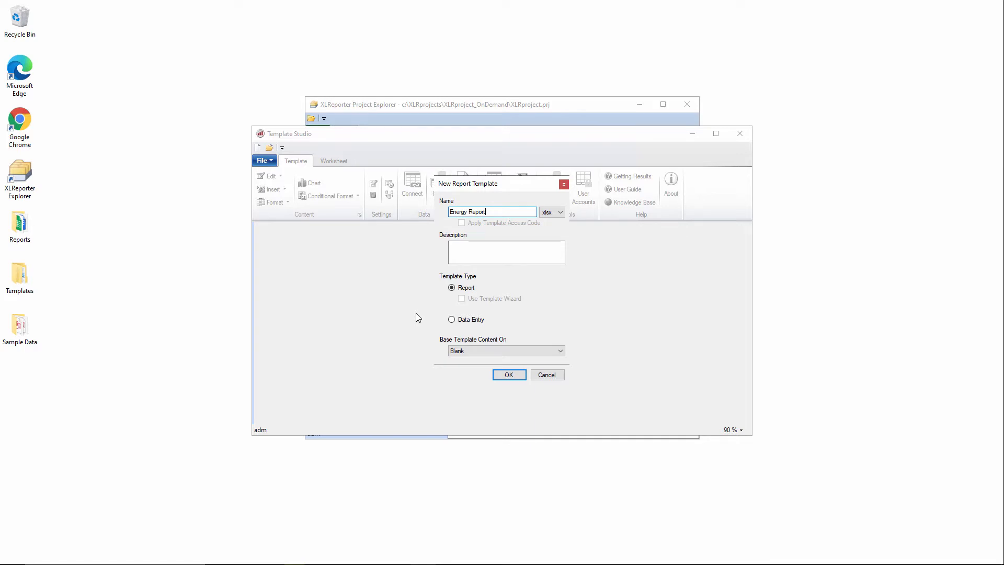
left_click(476, 254)
type("Weekly Generator Summary")
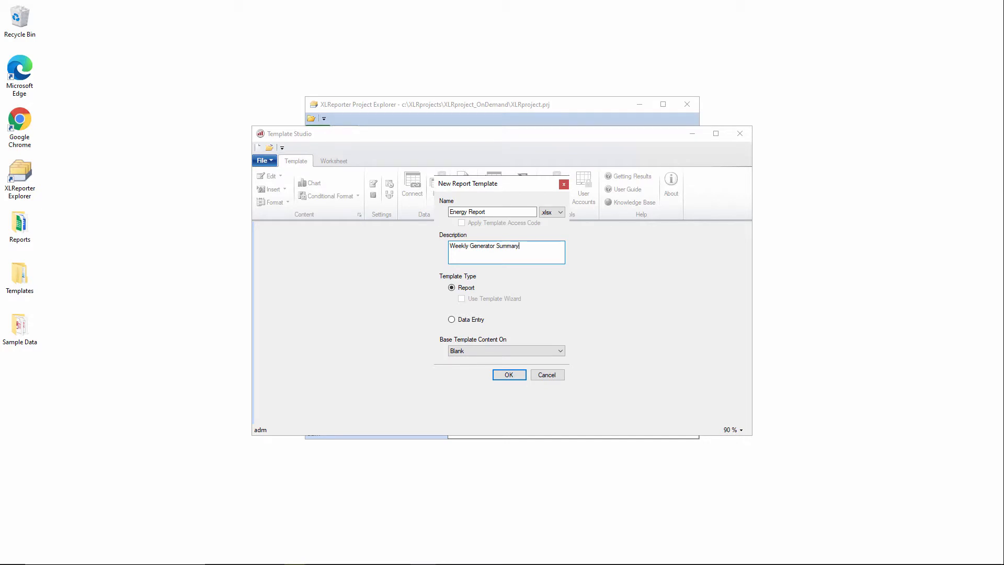
- Base the template on the existing Energy Generation workbook from Desktop > Templates > Energy Management, create it and maximize the window
left_click(482, 350)
left_click(481, 366)
left_click(509, 375)
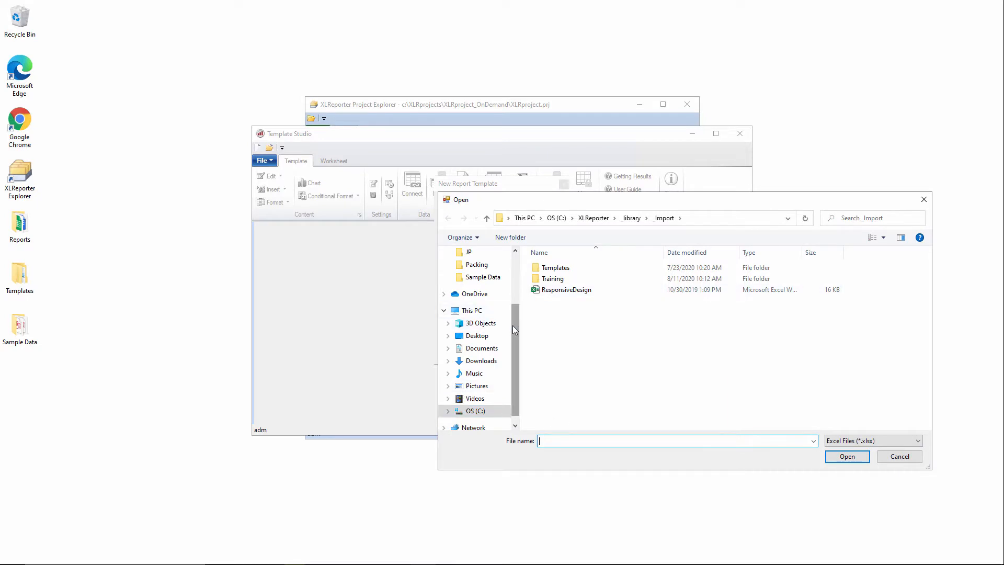
left_click_drag(512, 325, 511, 271)
left_click(487, 274)
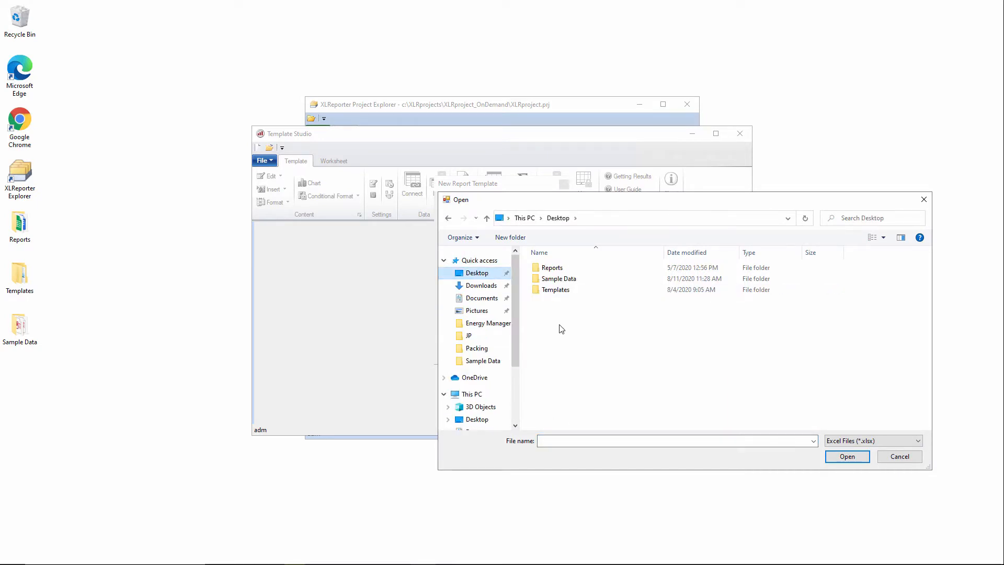
double_click(563, 290)
double_click(566, 279)
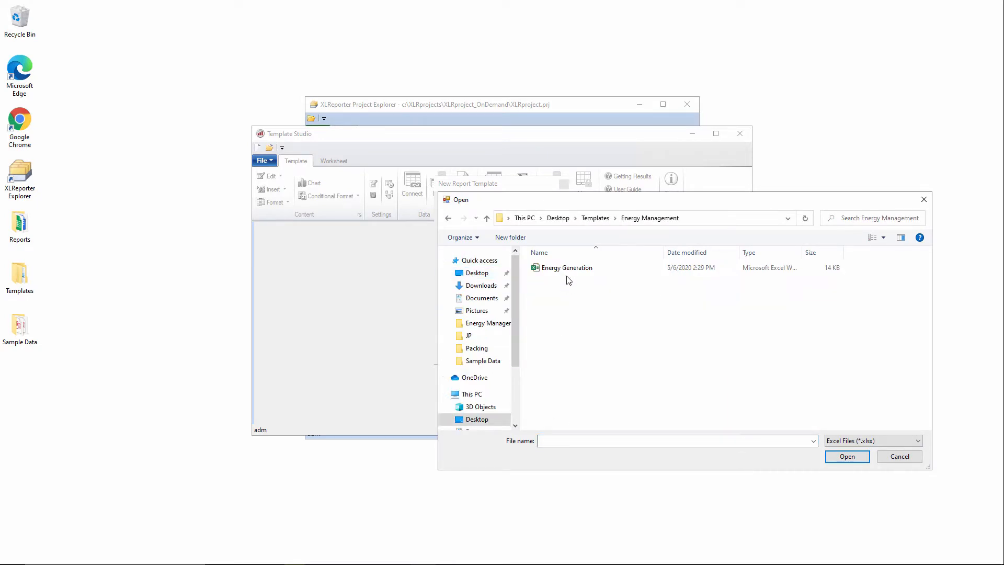
double_click(569, 269)
left_click(509, 374)
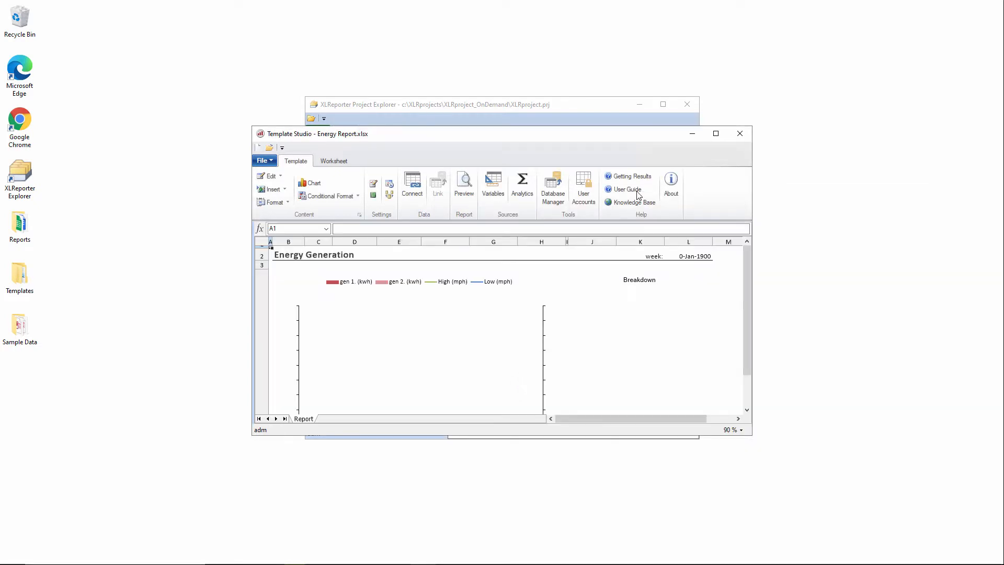
left_click(716, 134)
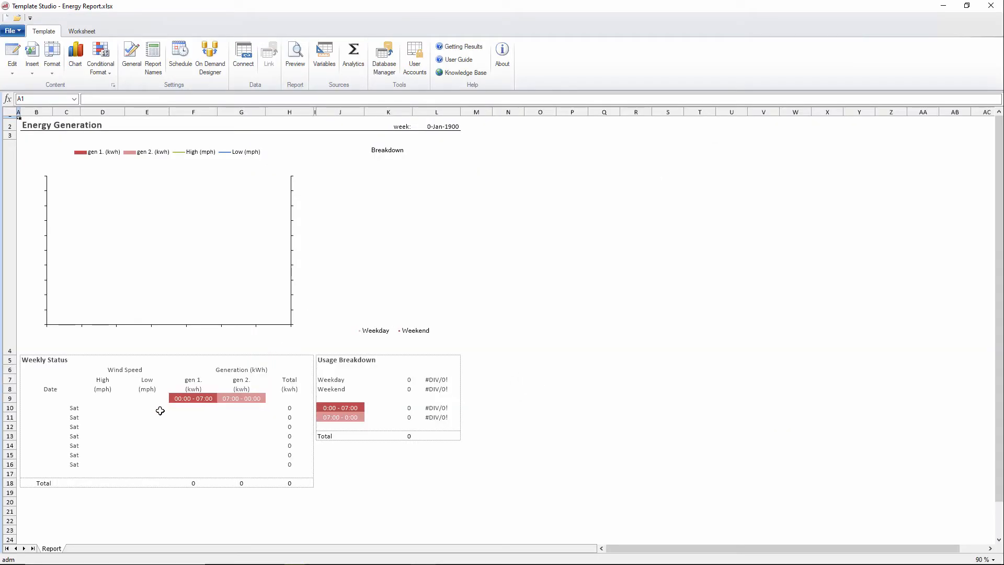
left_click(44, 408)
left_click(99, 409)
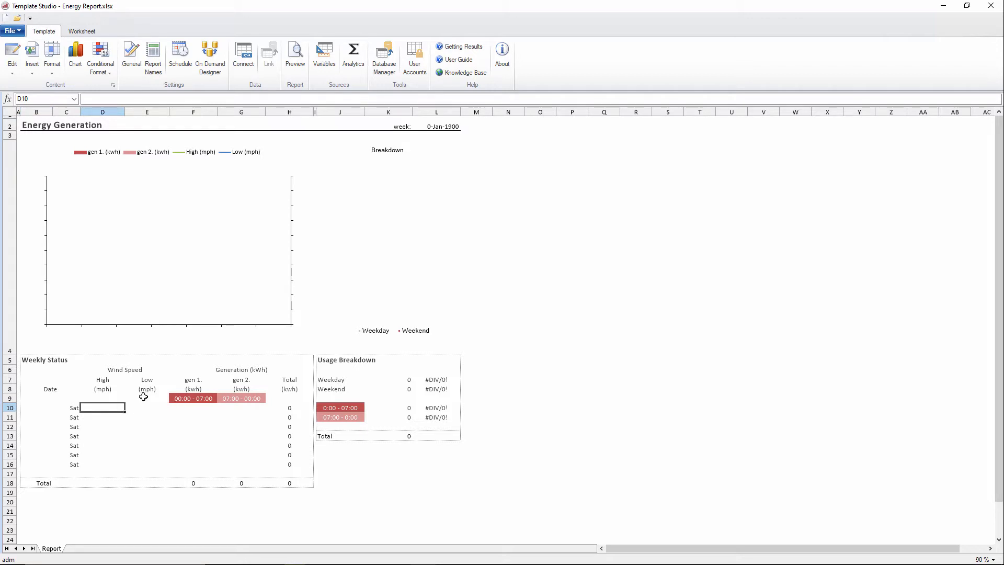
left_click(190, 408)
left_click(251, 408)
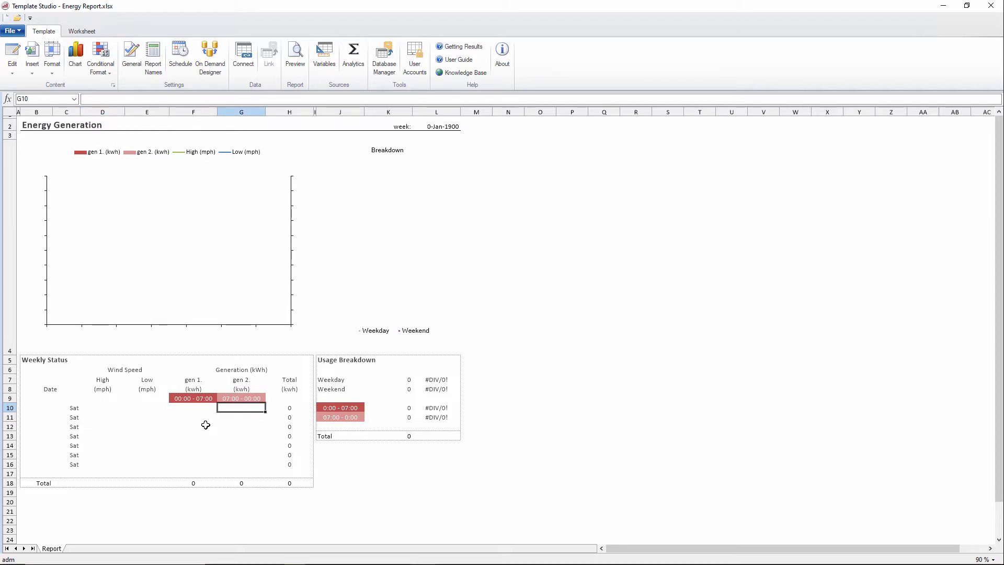
- Enter the trial dates 1-Jan and 2-Jan in the first two Date cells, B10 and B11, of the Weekly Status table
left_click(43, 408)
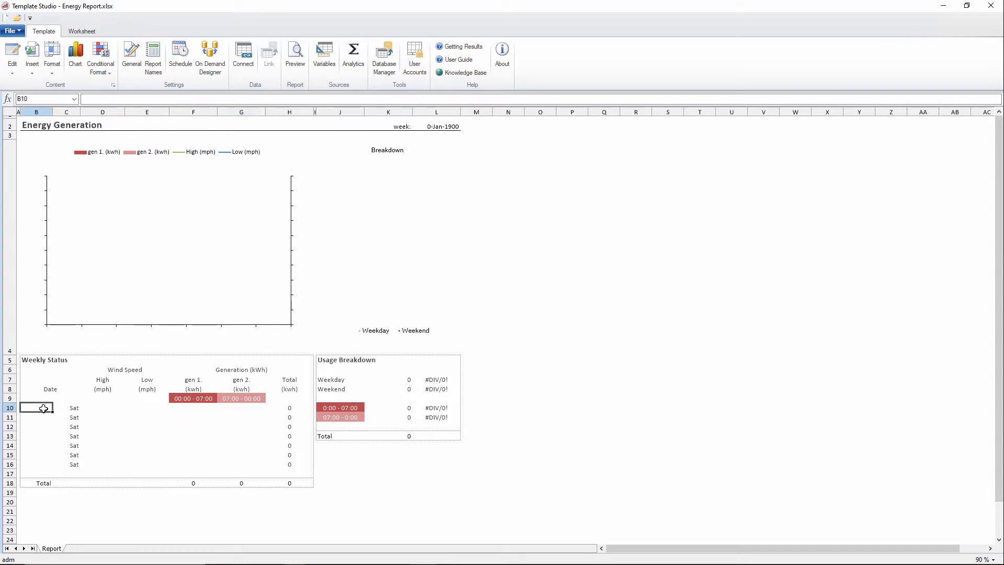
type("1")
key("Return")
type("2-Jan")
key("Tab")
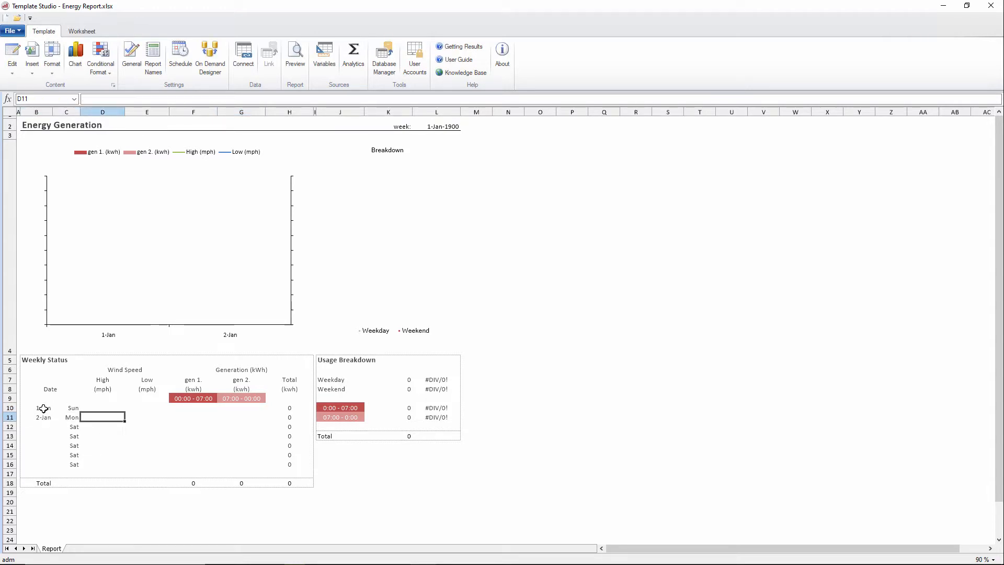
- Fill the first Weekly Status row with trial values: wind speed high 22 and low 3, gen 1 as 44 and gen 2 as 55
key("Up")
type("22")
key("Tab")
type("3")
key("Tab")
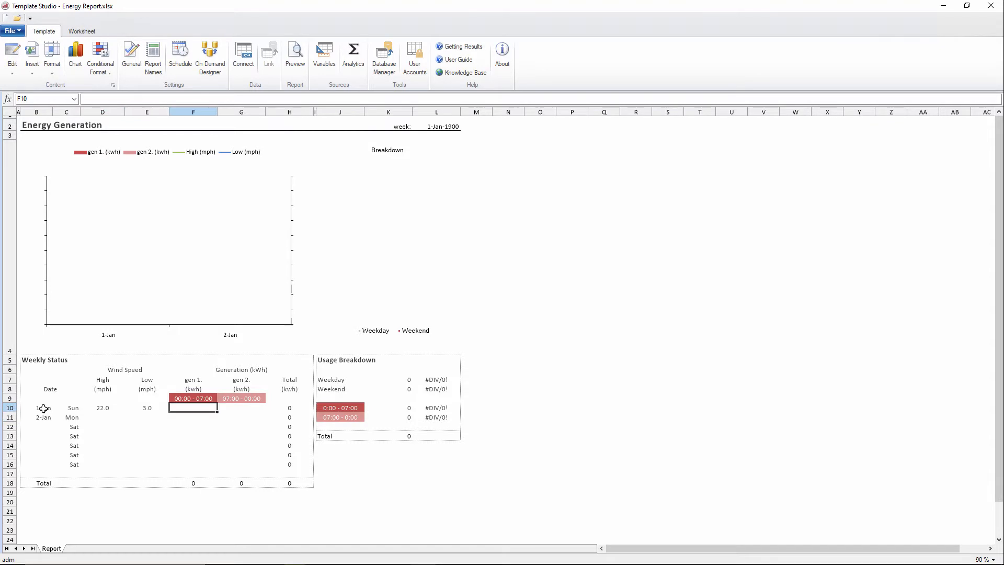
type("44")
key("Tab")
type("55")
key("Return")
key("Left")
key("Left")
key("Left")
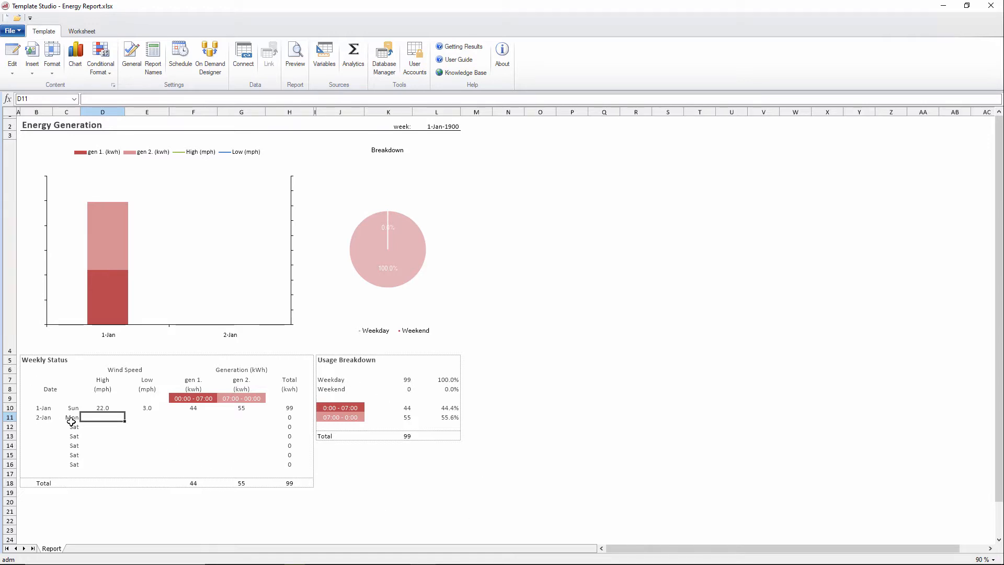
- Clear the trial dates, wind speeds and generation values from the Weekly Status table
left_click(44, 408)
key("Delete")
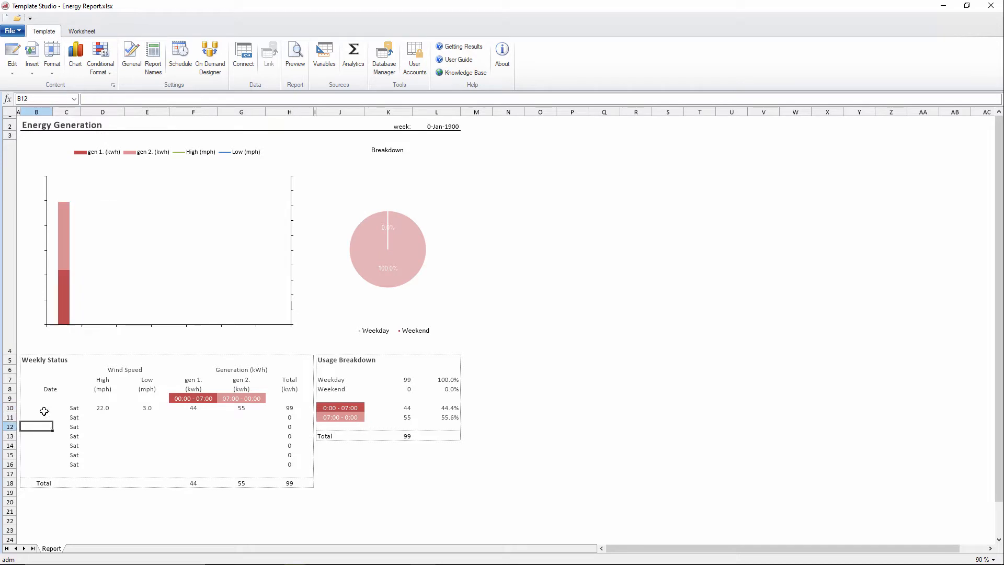
key("Right")
key("Right")
key("Delete")
key("Right")
key("Delete")
key("Right")
key("Delete")
key("Right")
key("Delete")
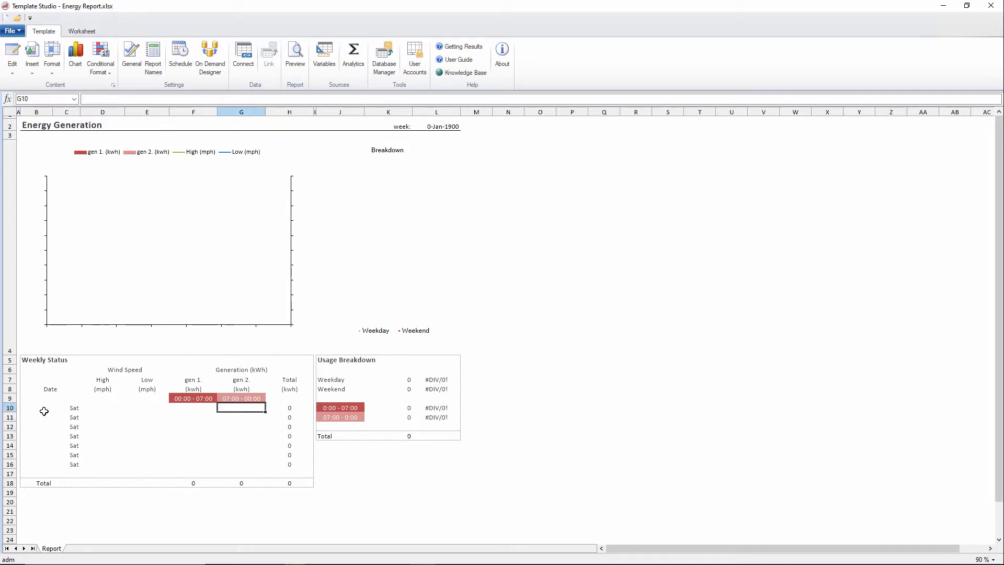
- Start a data connection placed at cell B10 of the Weekly Status table, using the XLR_History connector
key("Right")
key("Down")
key("Left")
key("Left")
key("Left")
key("Left")
key("Left")
key("Left")
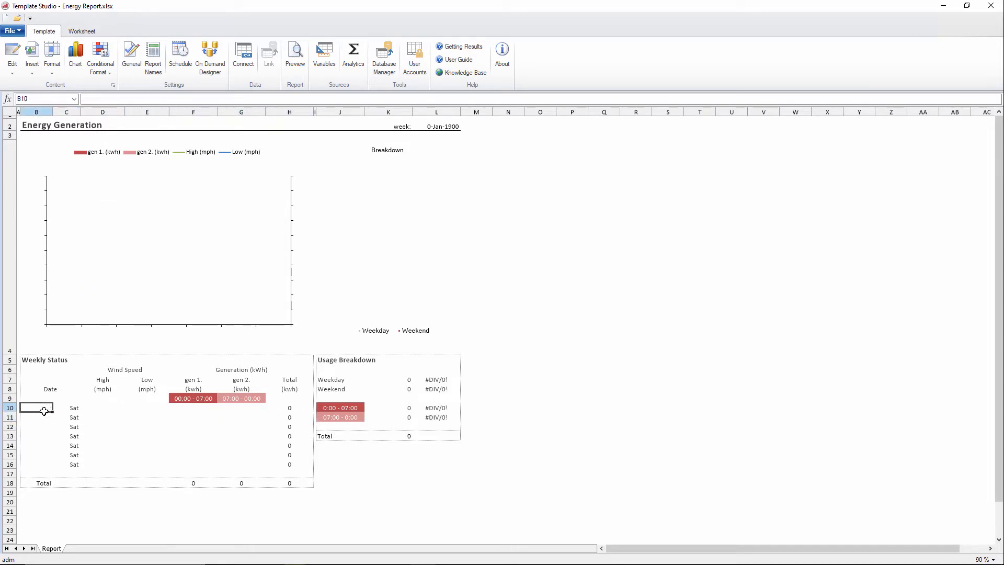
key("Up")
left_click(243, 55)
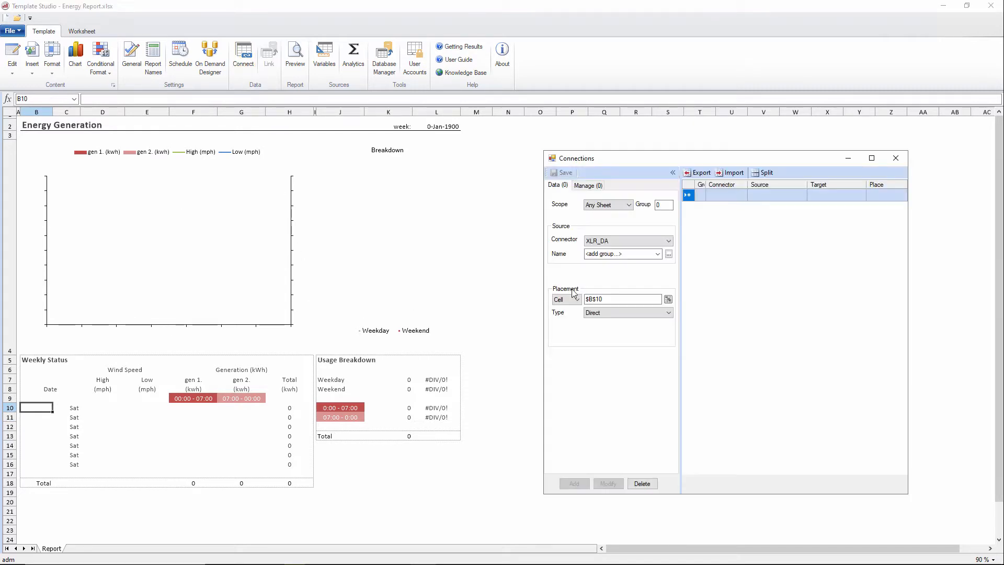
left_click(641, 241)
left_click(633, 258)
- Create a new group of type Summary Values from XLReporter as the connection's source
left_click(668, 254)
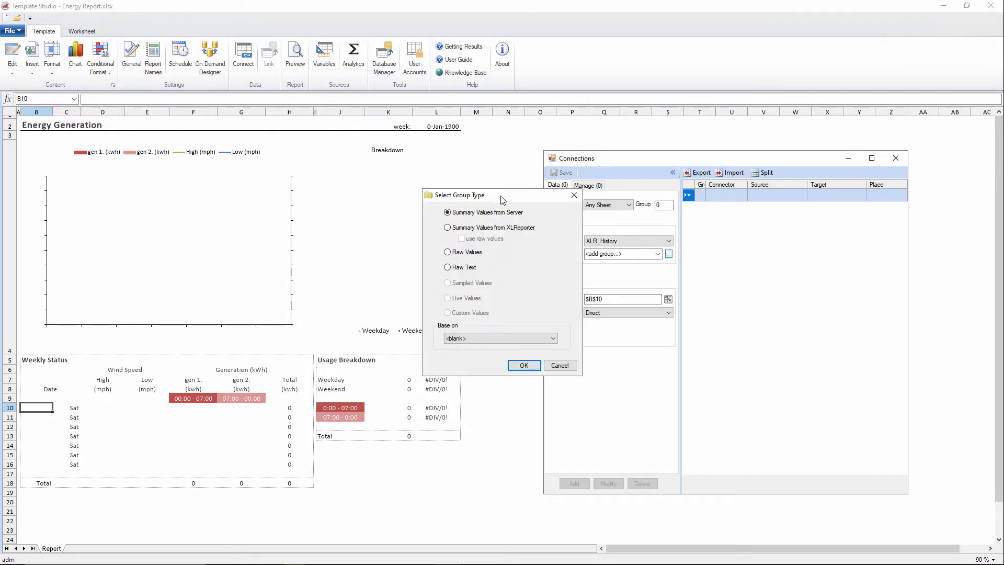
left_click_drag(502, 199, 774, 231)
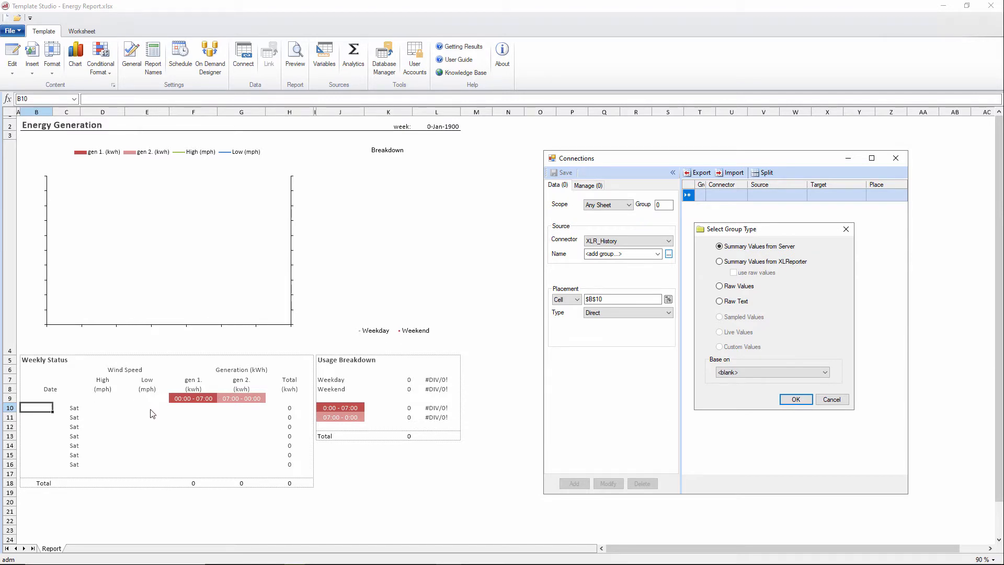
left_click(726, 262)
left_click(795, 399)
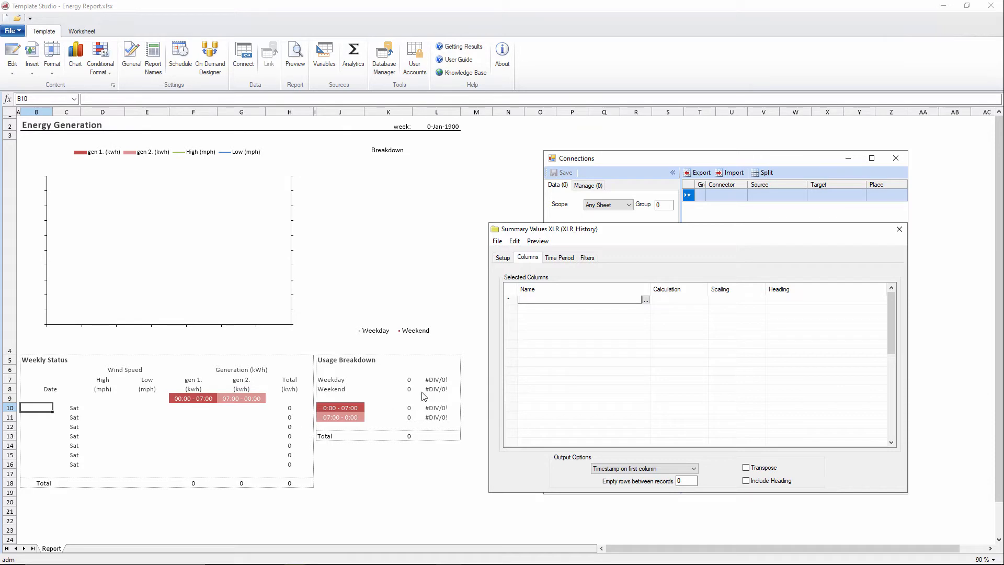
- Add four column names to the summary group: WINDSPEED, WINDSPEED again, GEN1_KWH and GEN2_KWH
left_click(533, 311)
left_click(646, 309)
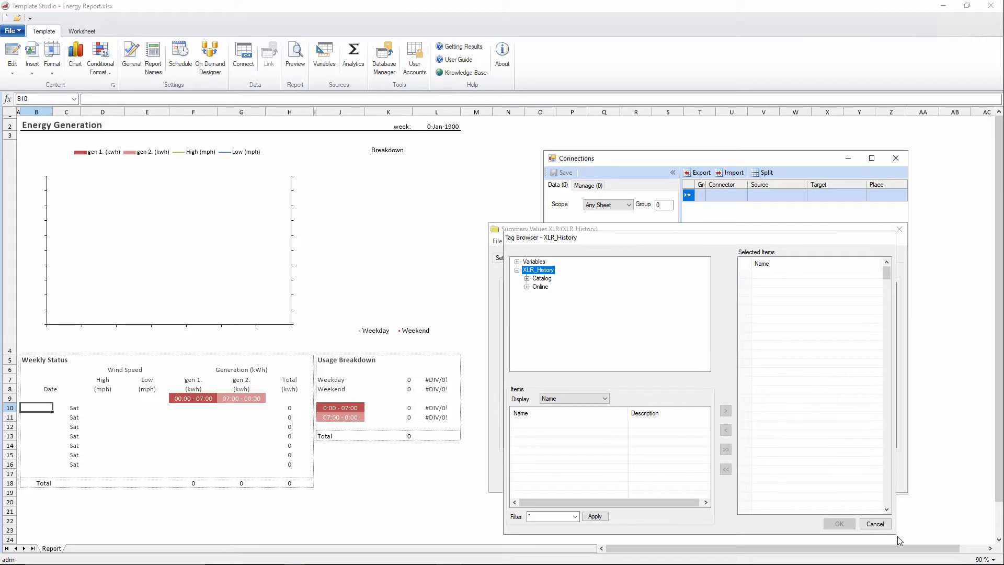
left_click(874, 523)
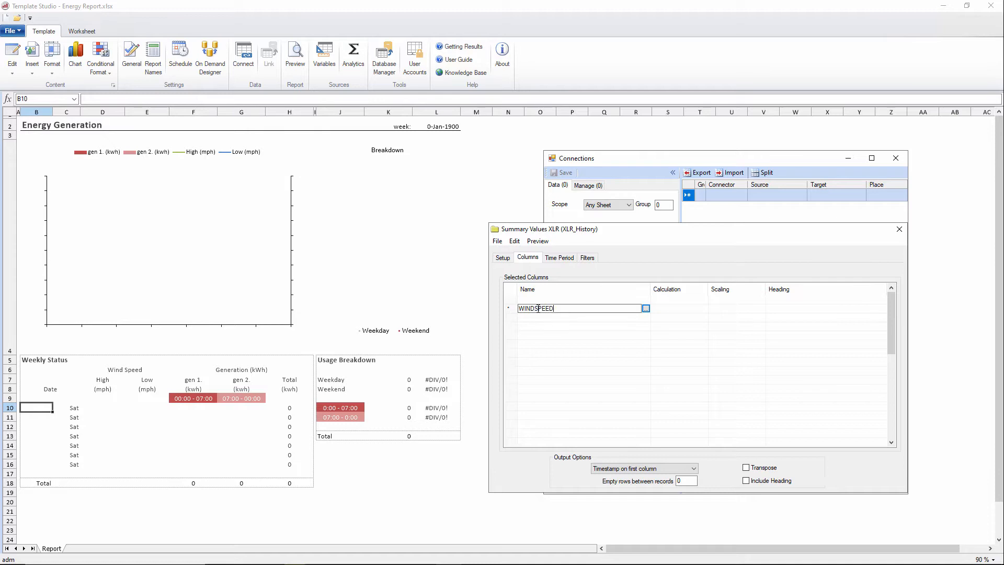
key("Return")
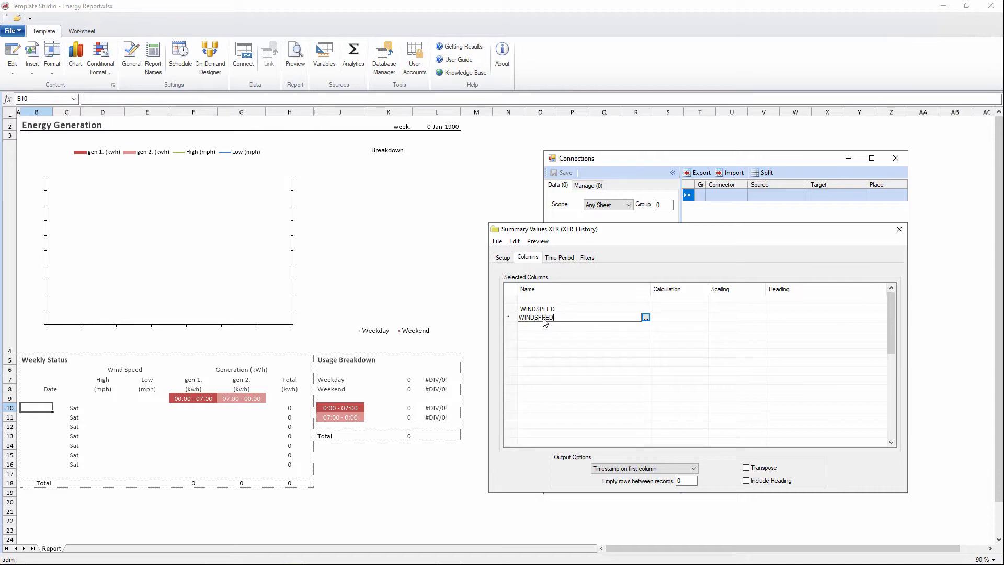
key("Return")
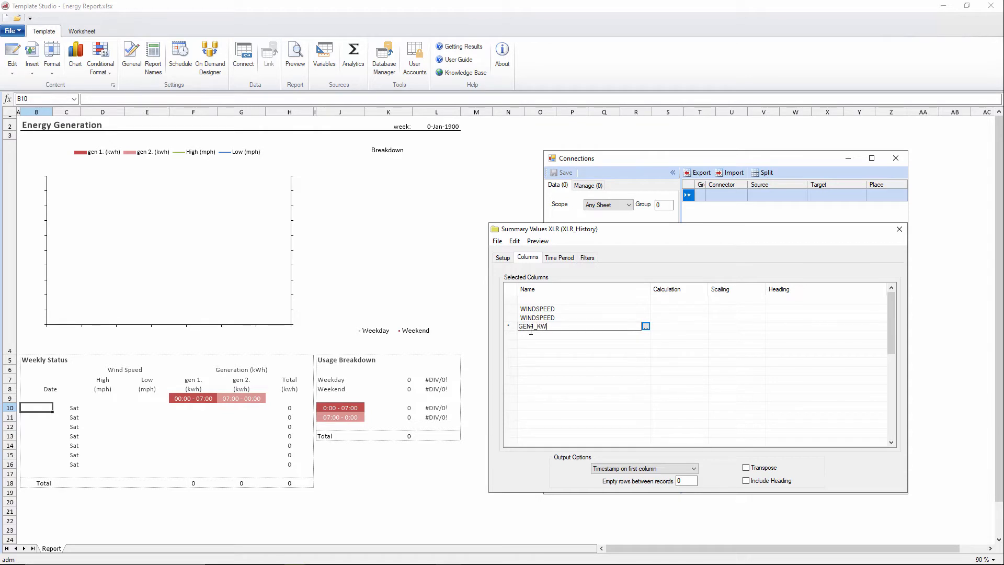
key("Return")
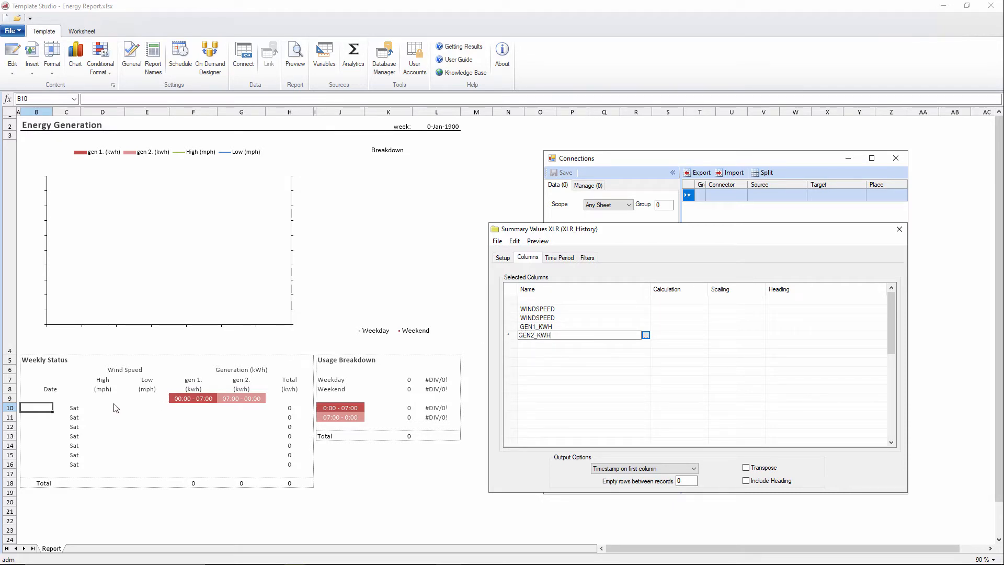
- Set the first WINDSPEED column's calculation to maximum and the second one's to minimum
left_click(669, 309)
left_click(660, 296)
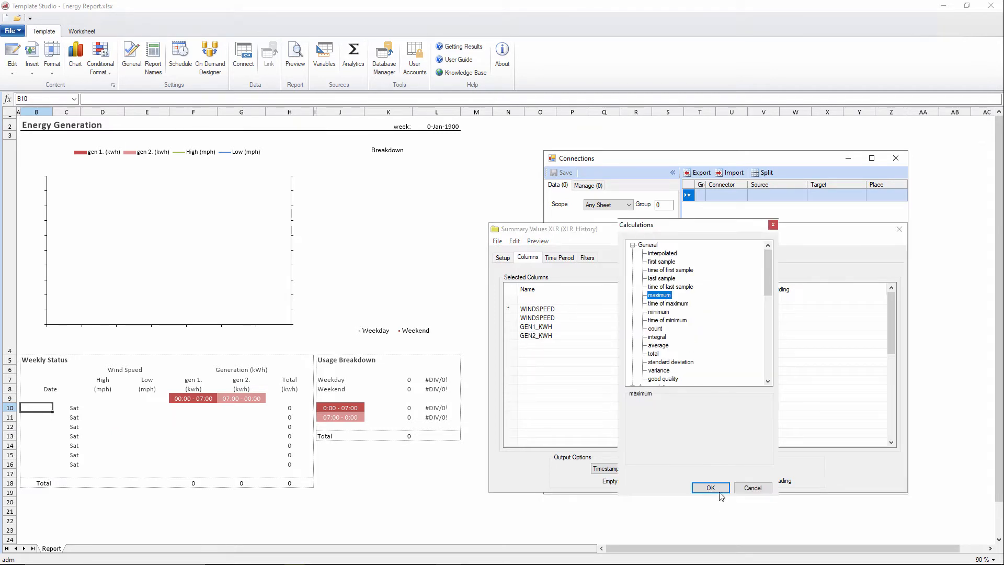
left_click(718, 489)
left_click(654, 319)
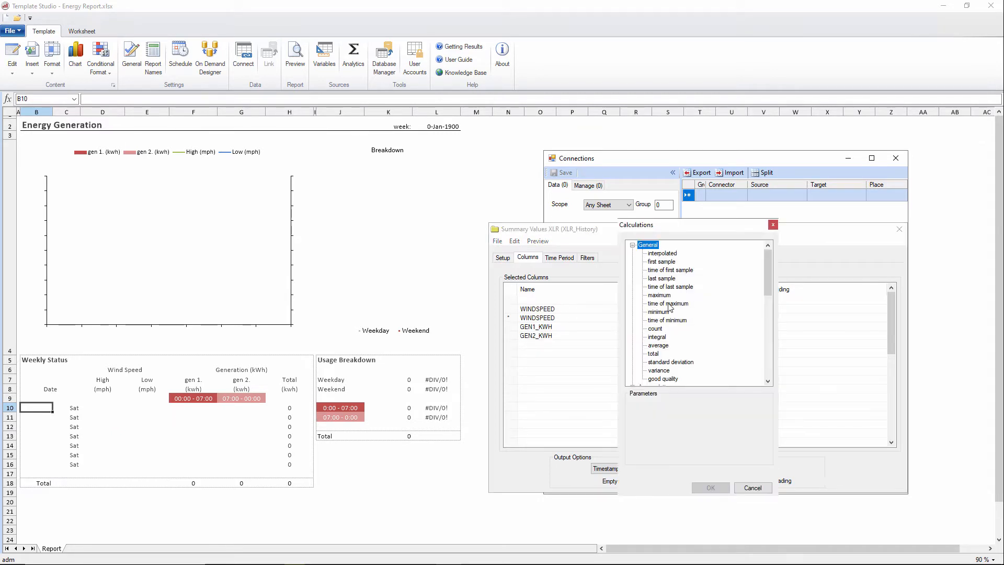
left_click(660, 312)
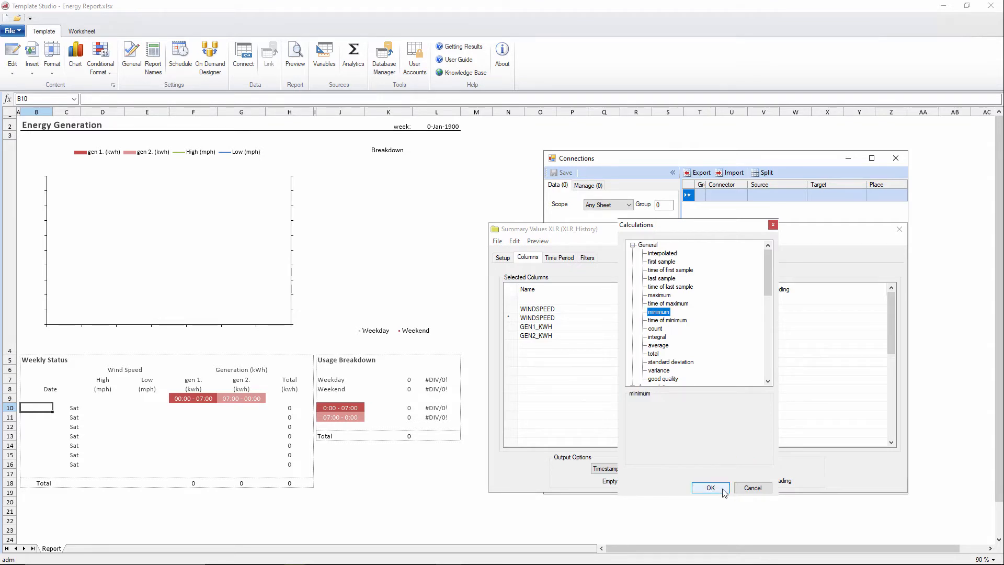
left_click(721, 488)
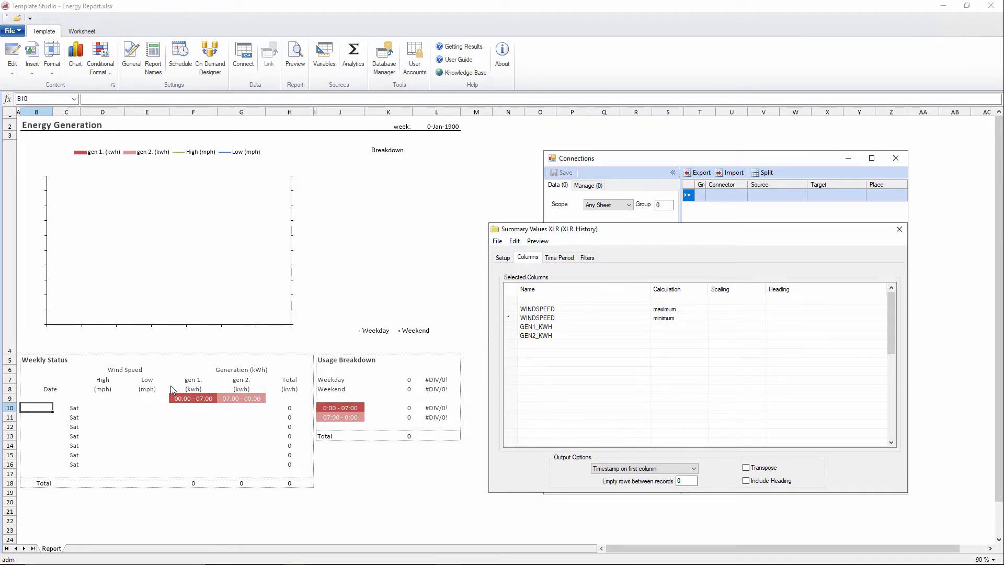
- Set the calculation of both the GEN1_KWH and GEN2_KWH columns to last sample
double_click(669, 328)
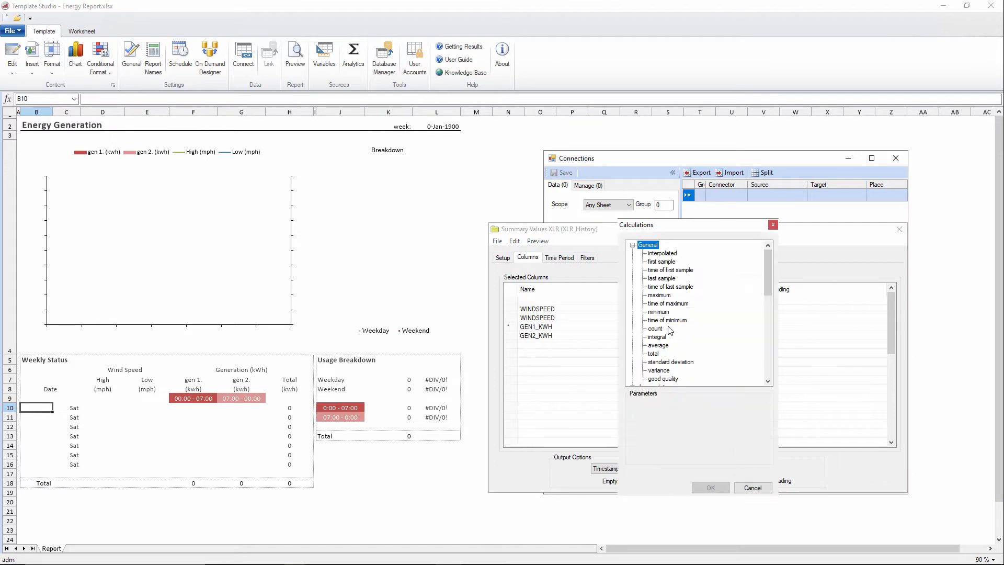
left_click(667, 279)
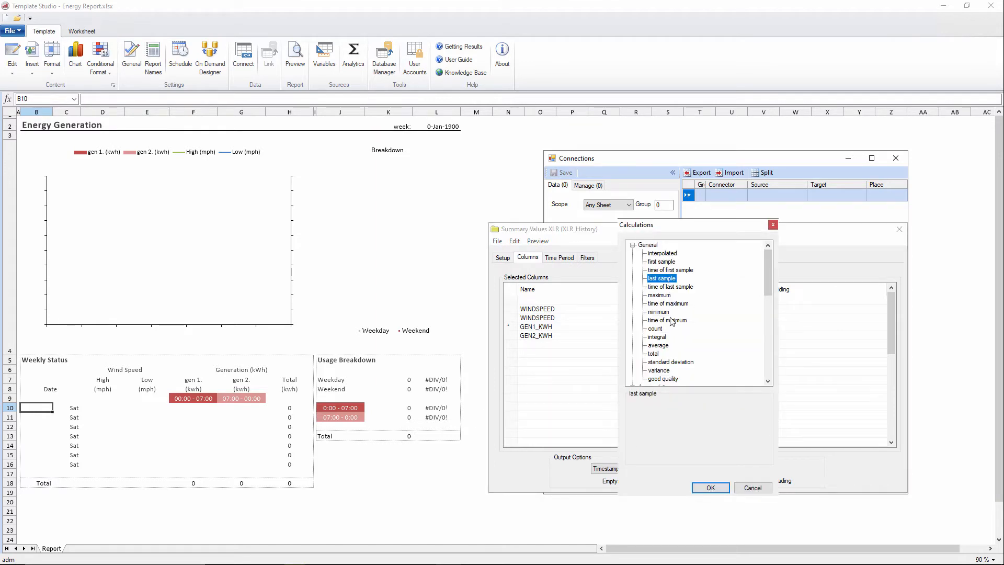
left_click(710, 488)
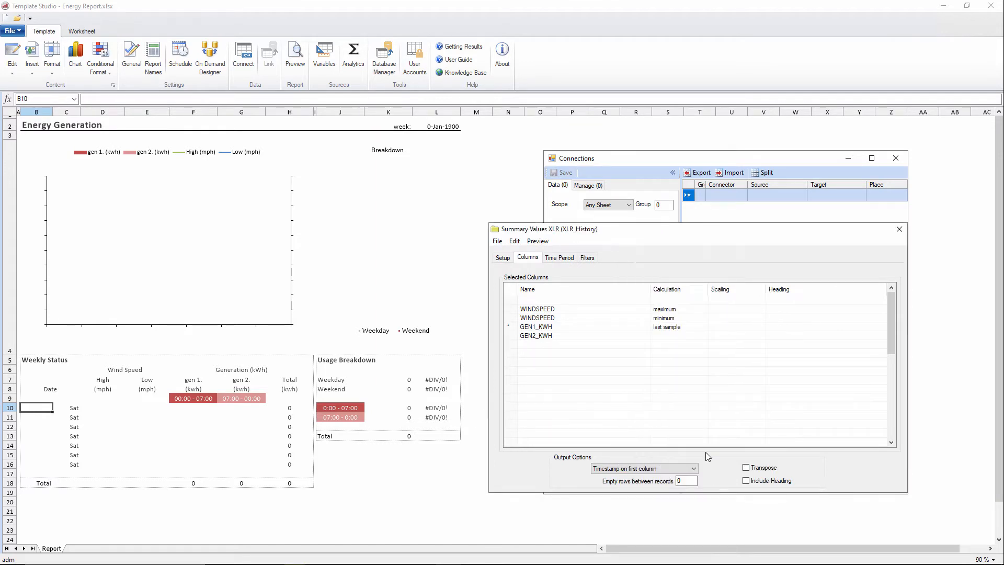
double_click(660, 335)
left_click(668, 279)
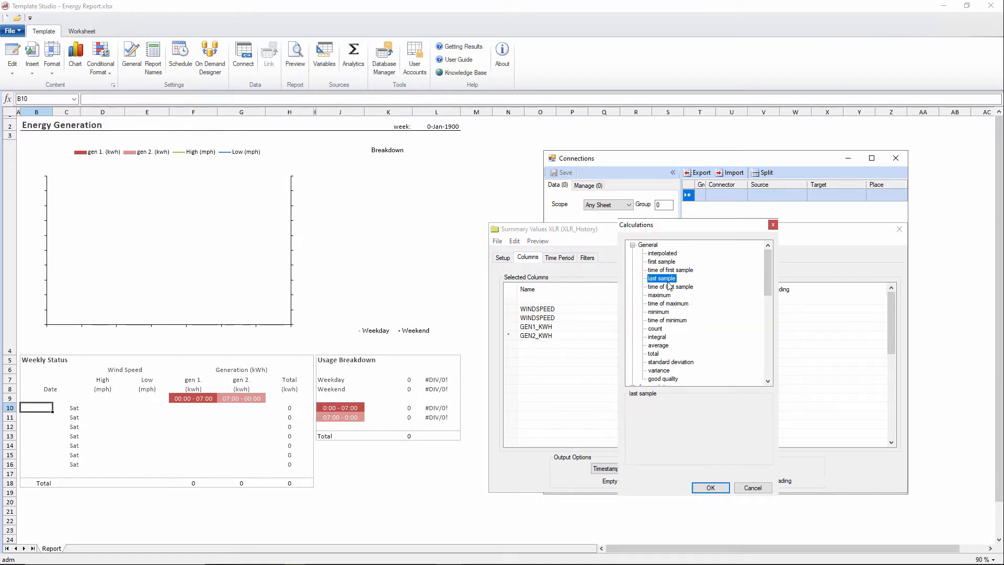
left_click(715, 486)
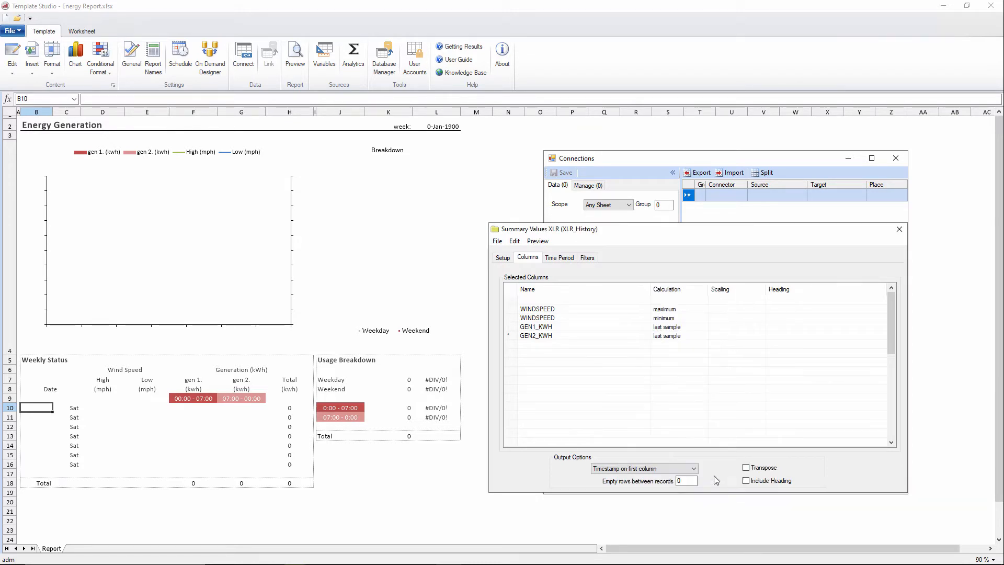
- Set the summary group's time period to the current week with an interval of every 1 day
left_click(567, 257)
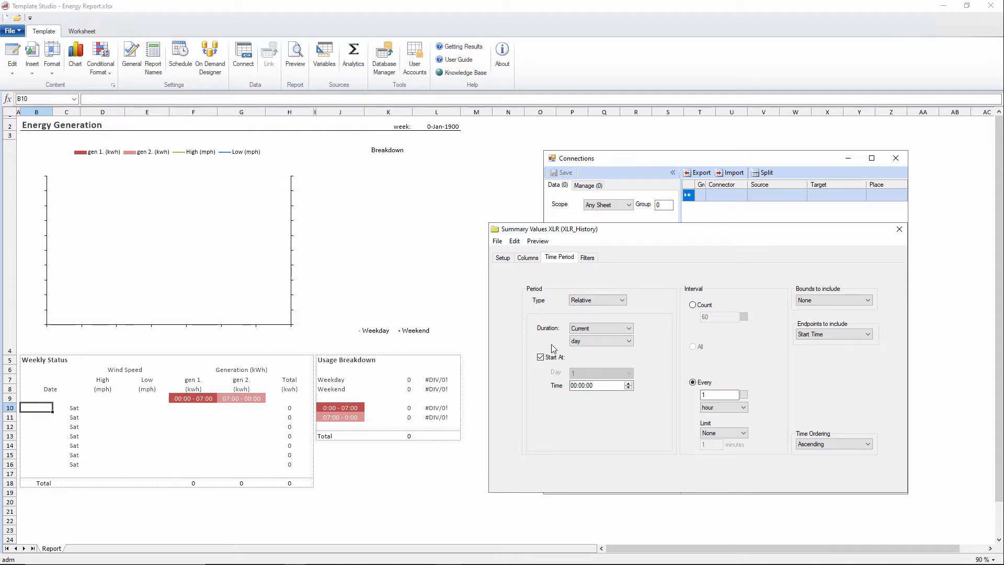
left_click(589, 342)
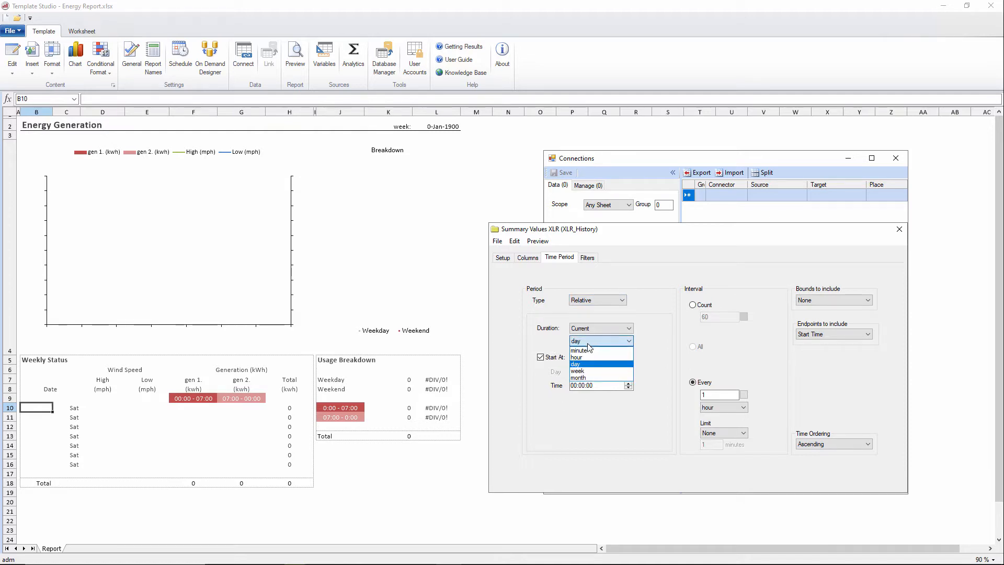
left_click(584, 371)
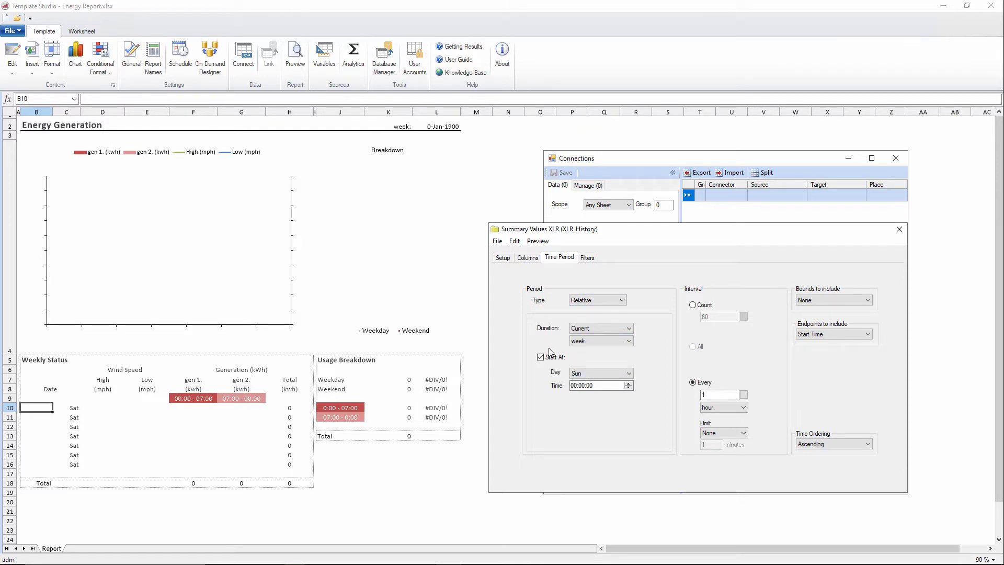
left_click(719, 407)
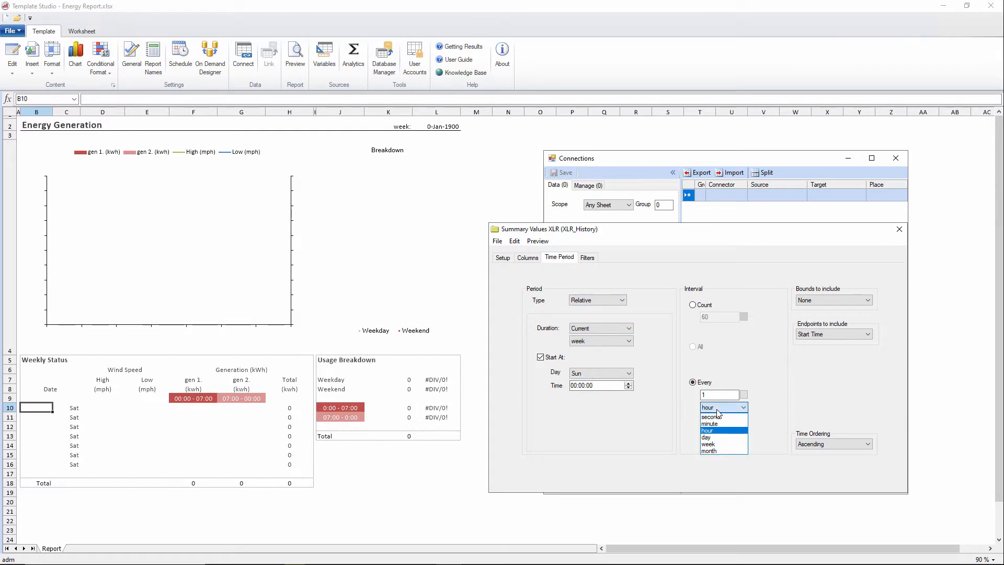
left_click(719, 439)
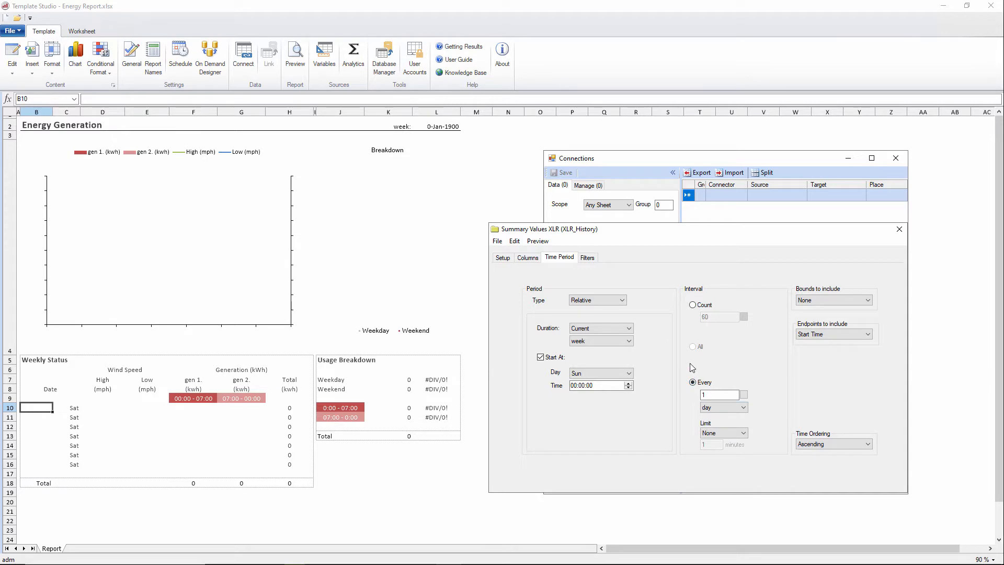
- Preview the summary group's daily values for the current week starting from 10 Aug 2020
left_click(536, 241)
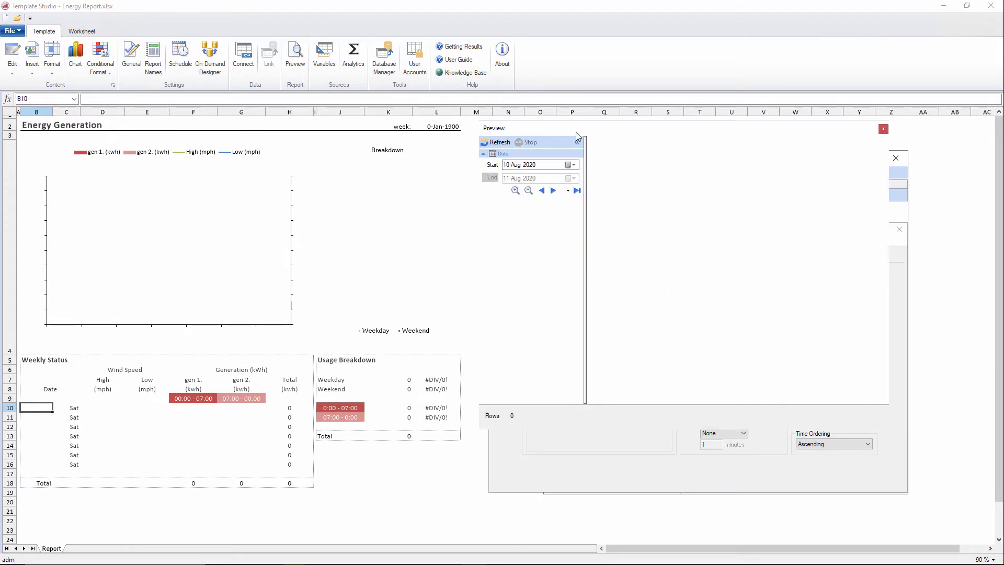
left_click(497, 143)
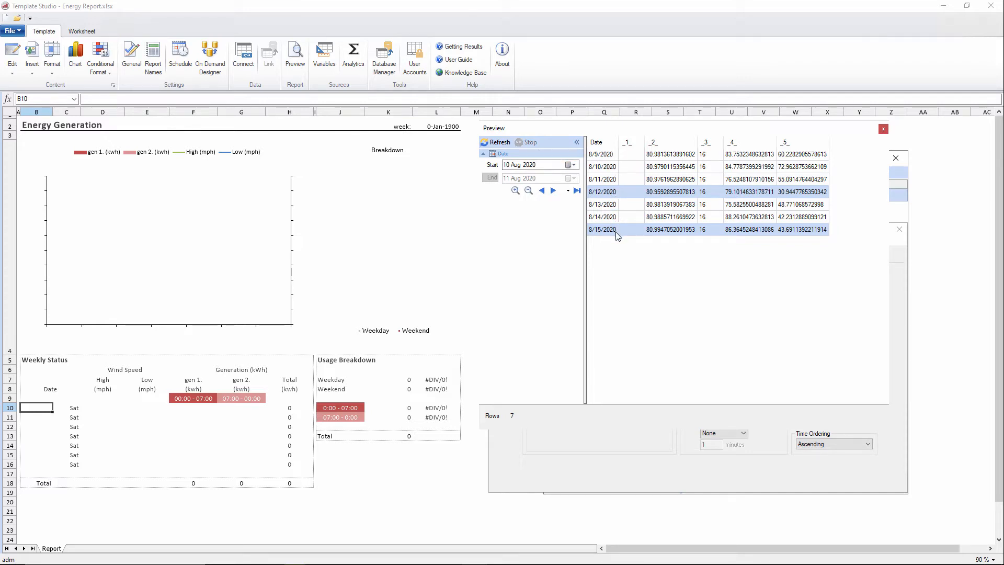
left_click(882, 130)
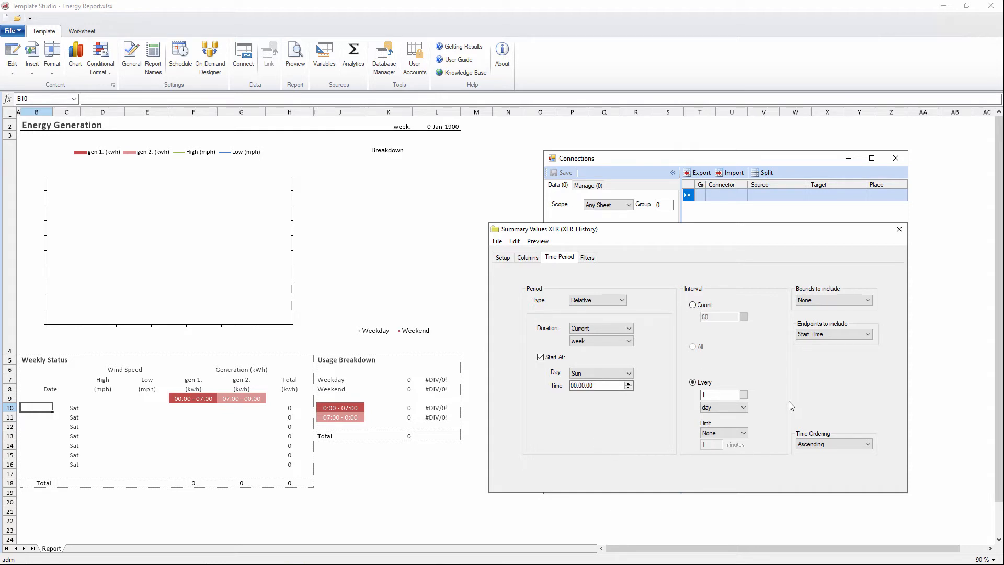
- Change the period type to Offset, disable the fixed start, and enable an offset of minus 6 days
left_click(617, 301)
left_click(600, 317)
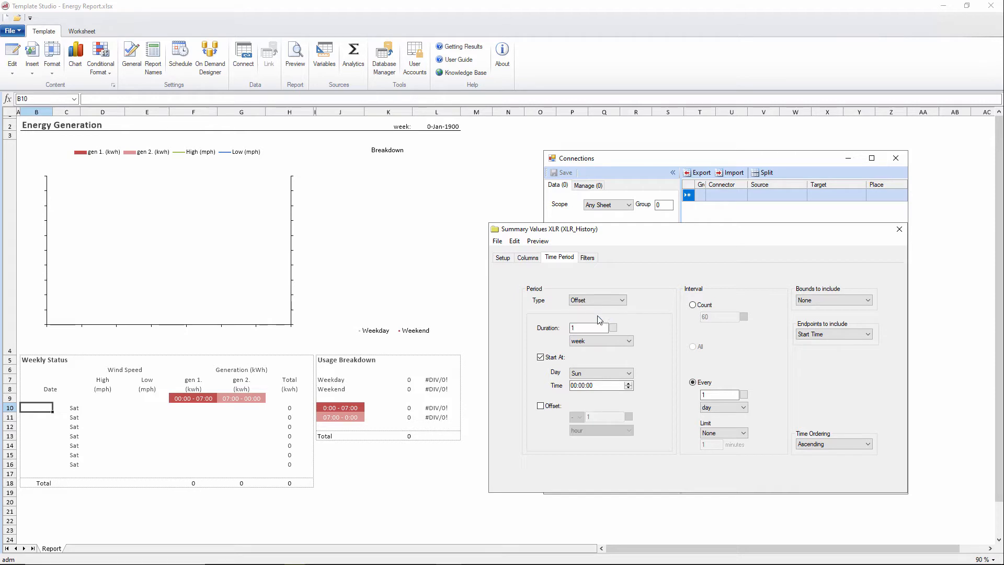
left_click(541, 357)
left_click(540, 406)
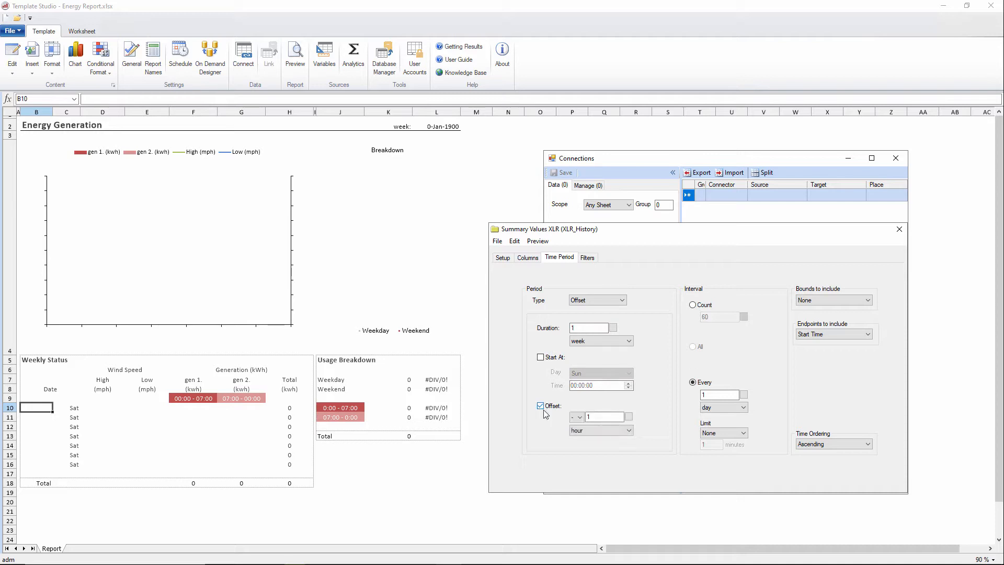
key("Tab")
type("6")
left_click(599, 430)
left_click(593, 460)
- Preview the group's values again with the offset time period
left_click(538, 241)
left_click(496, 144)
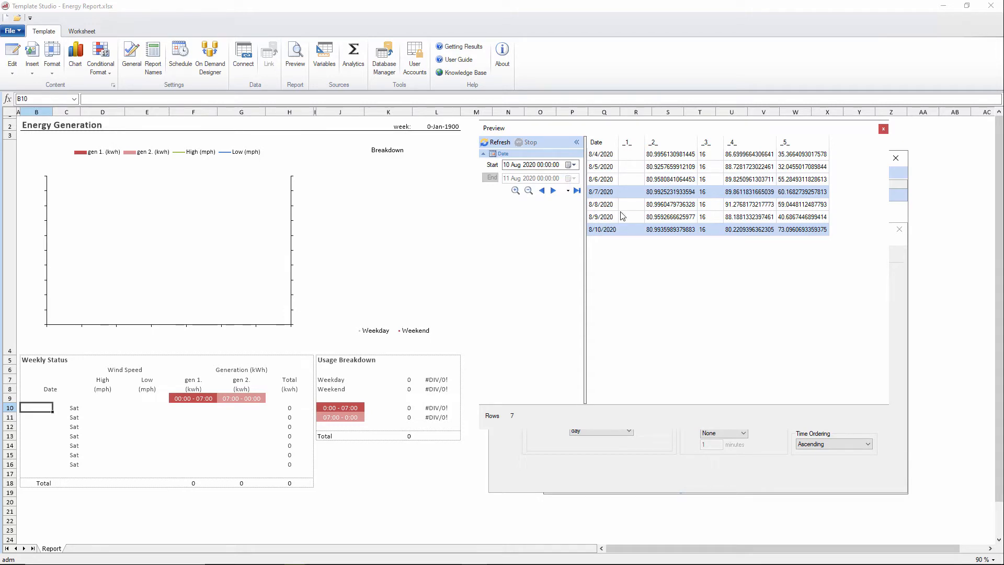
left_click(883, 128)
- Save the summary group under the name Energy Report
left_click(498, 241)
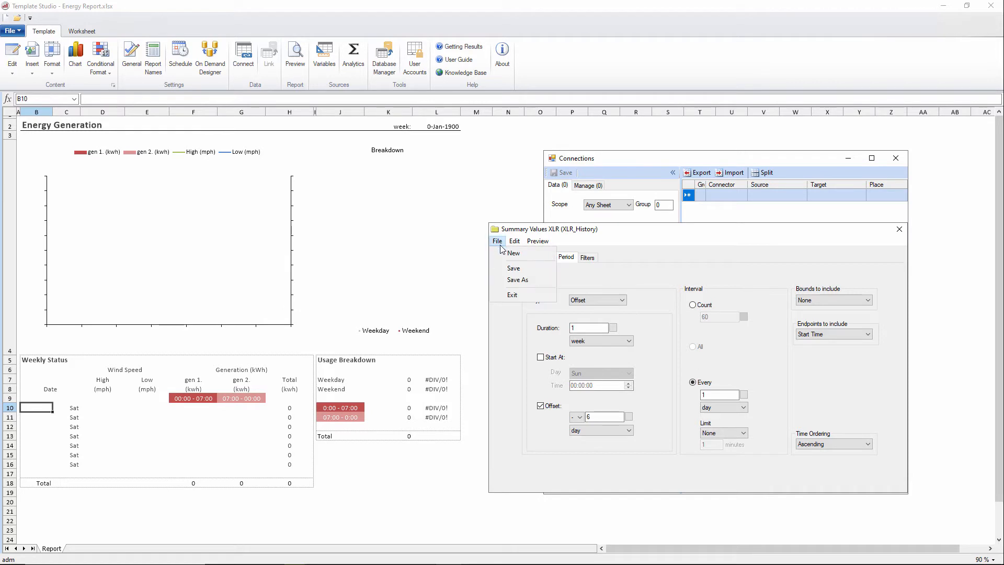
left_click(514, 268)
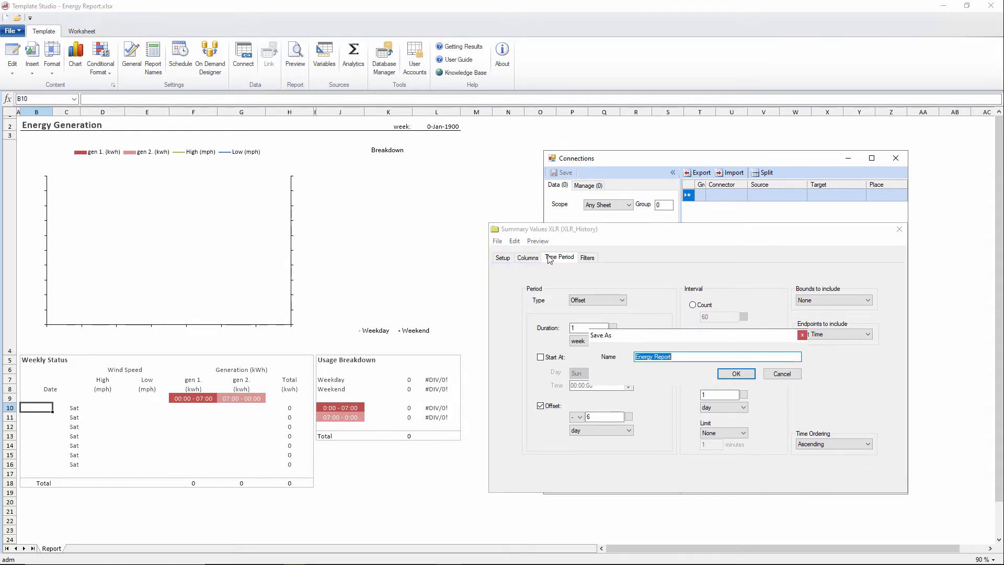
left_click(739, 374)
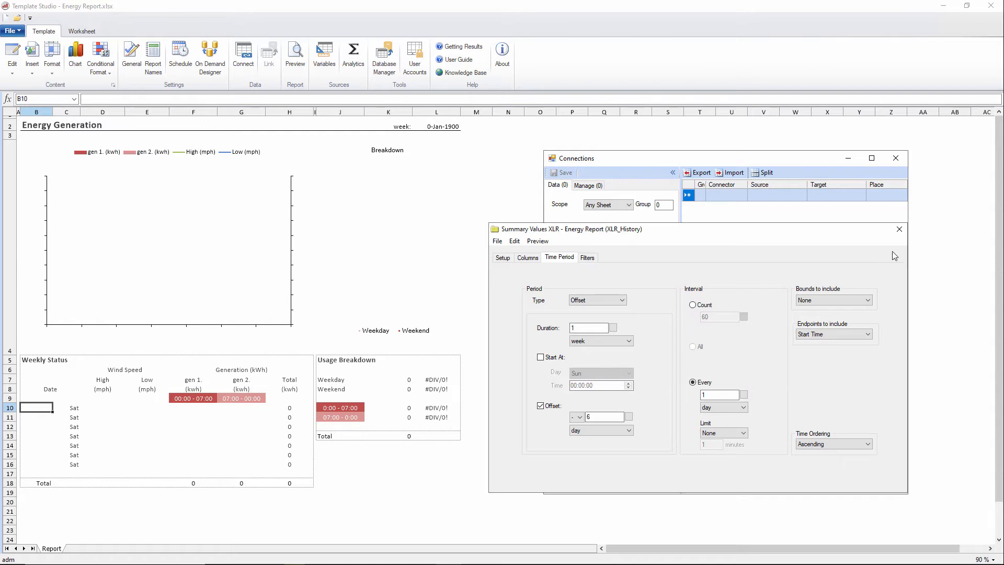
- Close the group editor and add the Energy Report connection with direct placement at cell $B$10
left_click(905, 233)
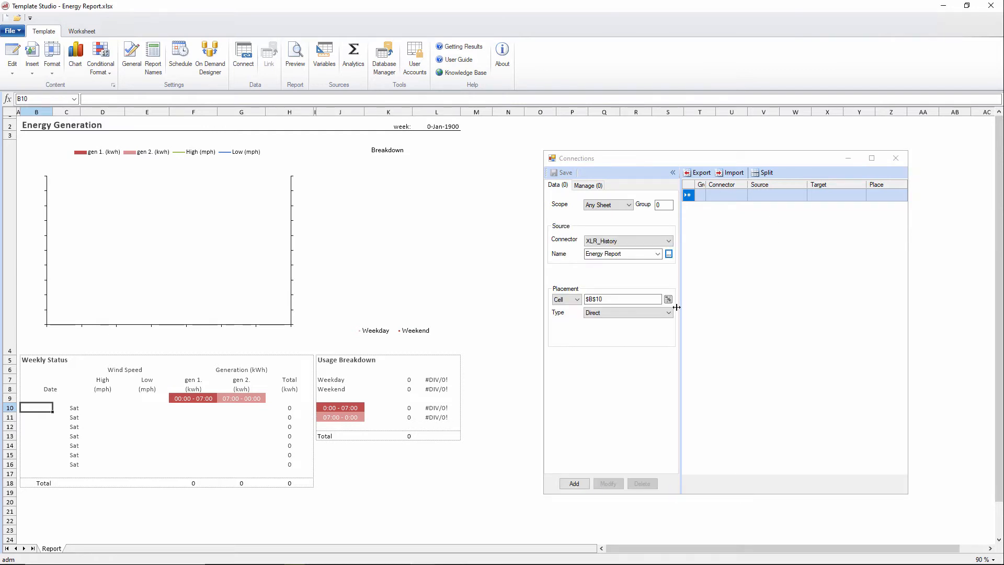
left_click(637, 298)
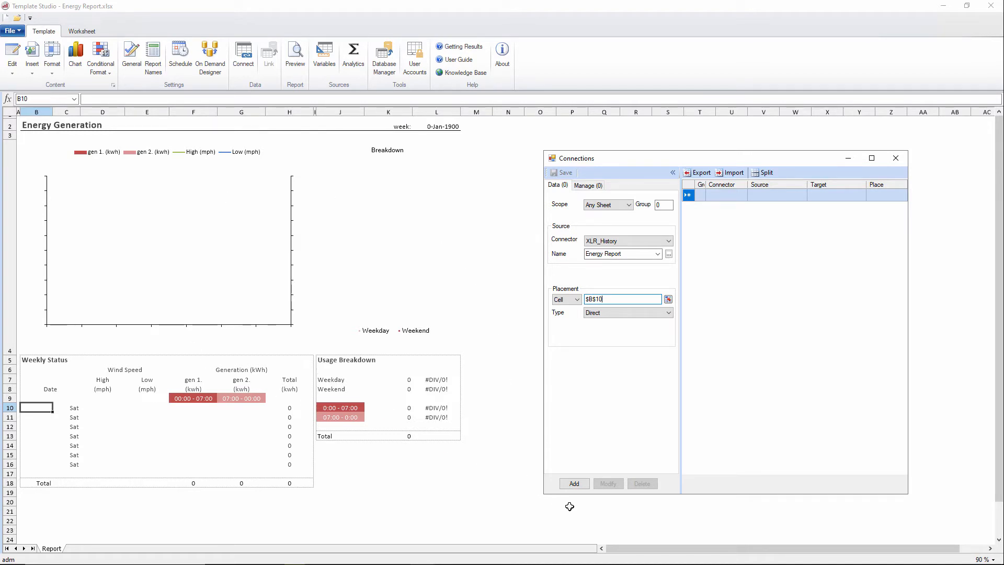
left_click(575, 483)
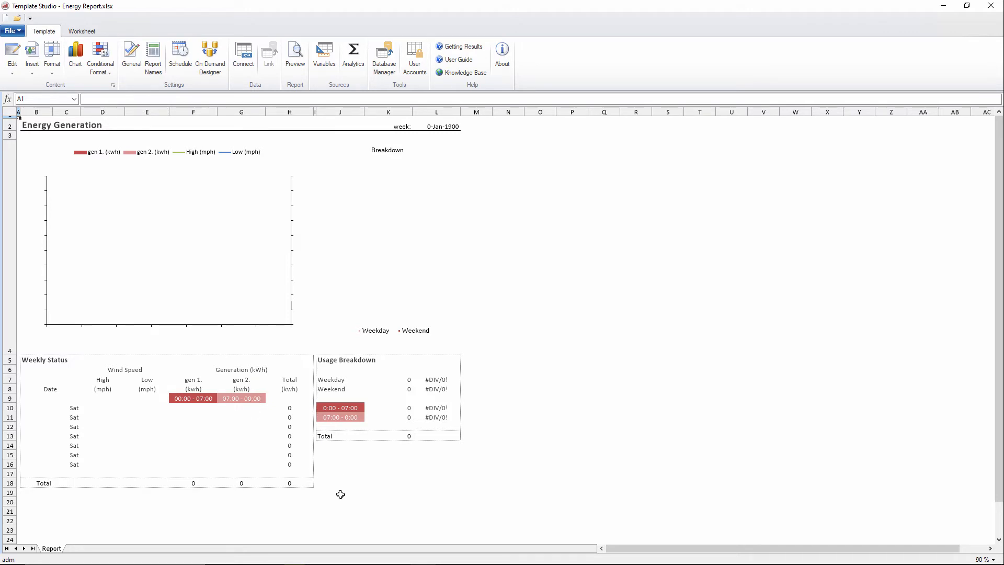
- Unhide the Report_Small sheet in the template
right_click(61, 552)
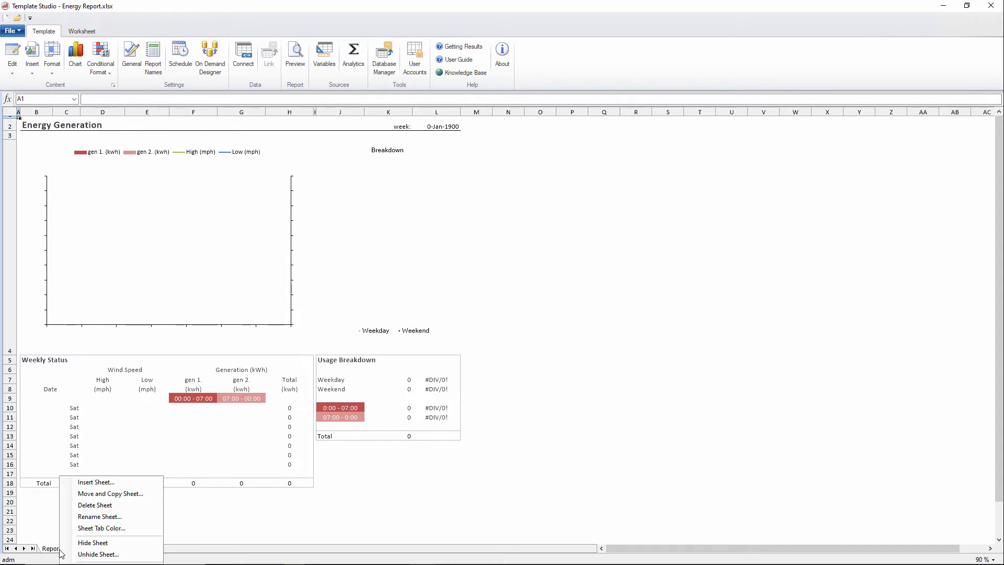
left_click(88, 554)
left_click(469, 241)
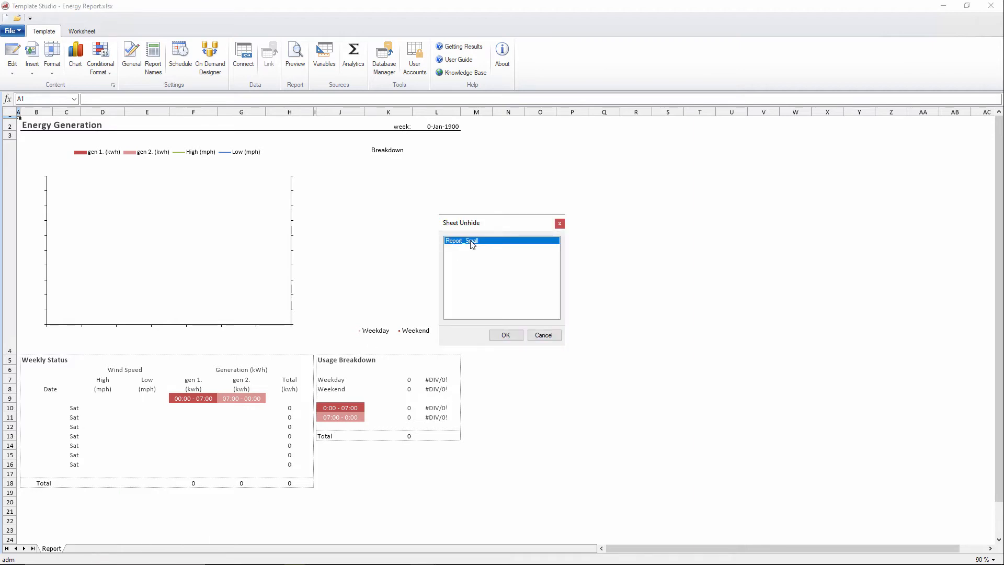
left_click(505, 333)
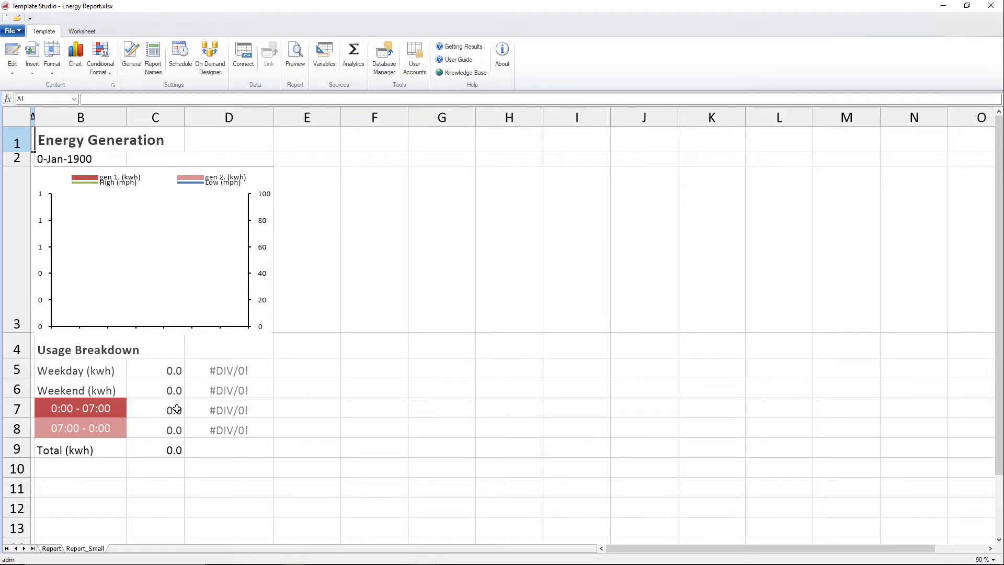
- Compare the Report and Report_Small sheets, examining the small sheet's chart and the formulas behind the Weekday usage cells
left_click(55, 549)
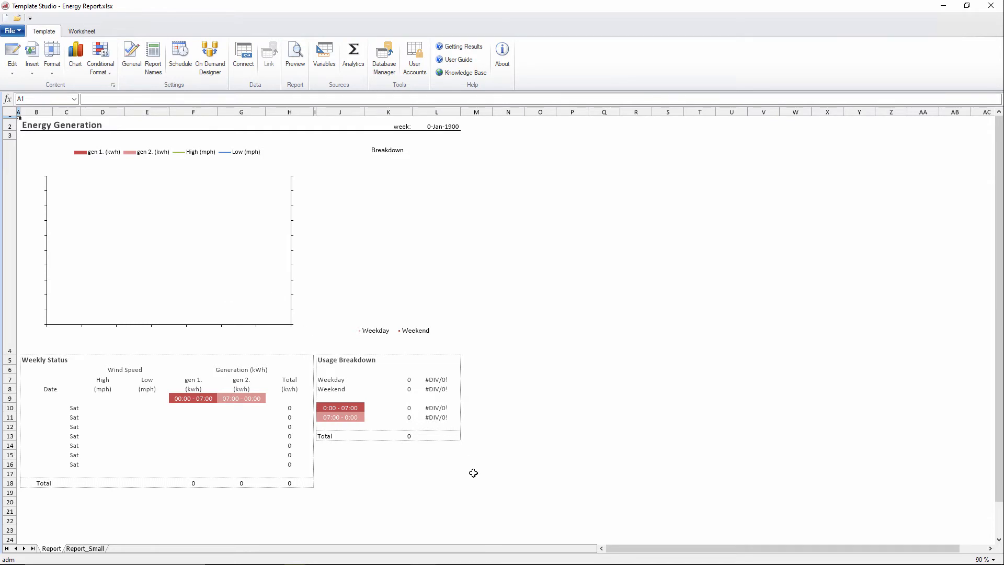
left_click(97, 550)
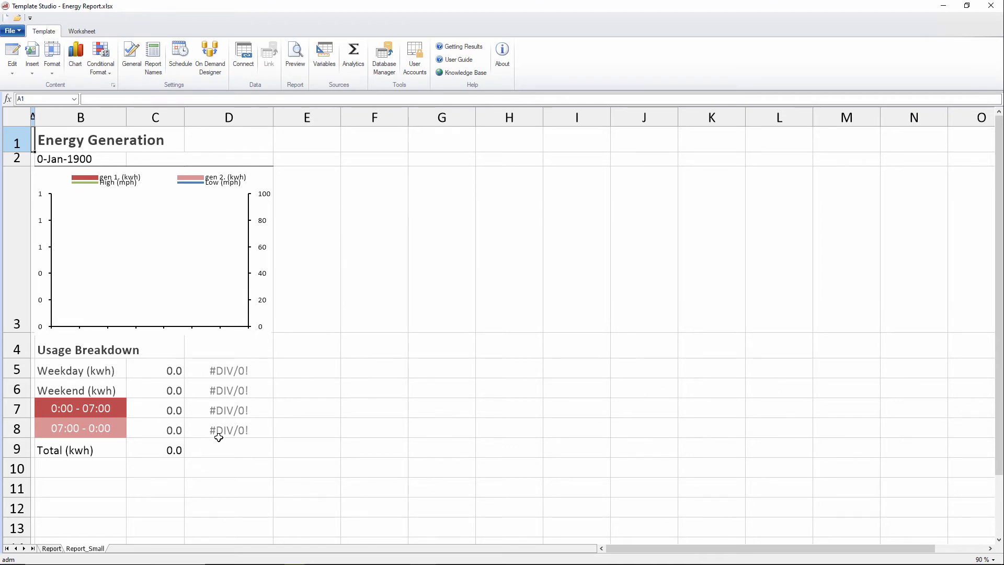
left_click(175, 366)
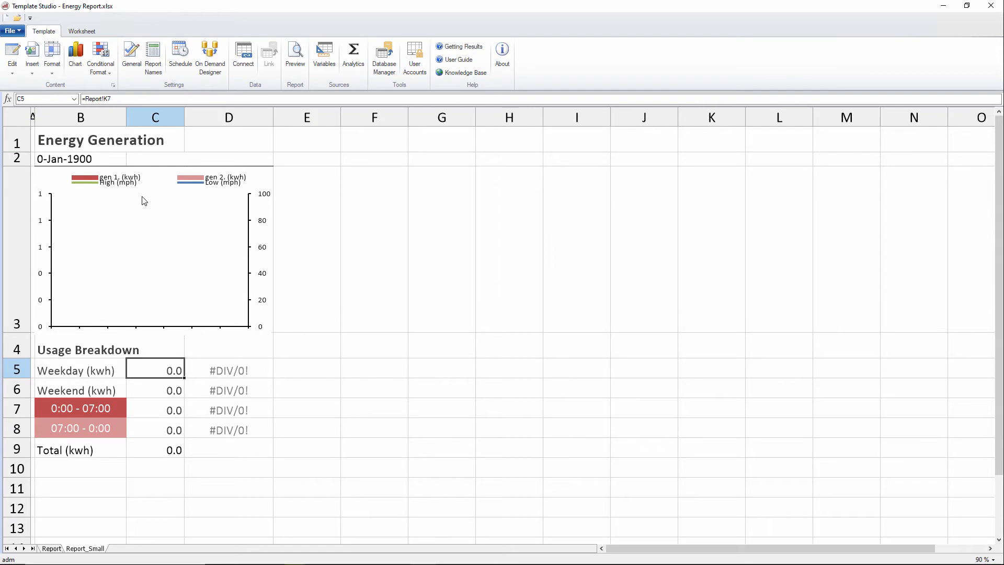
left_click(158, 268)
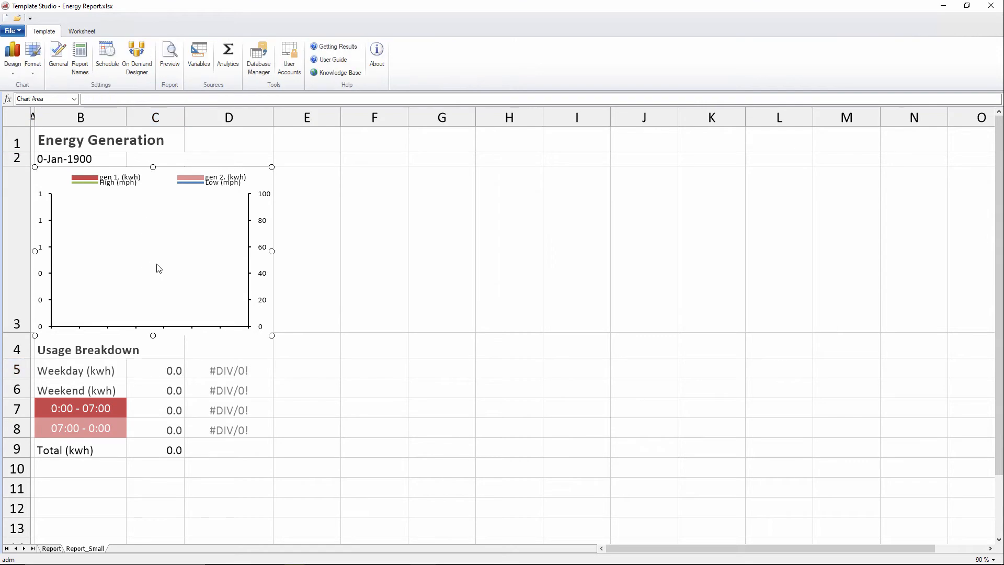
left_click(55, 548)
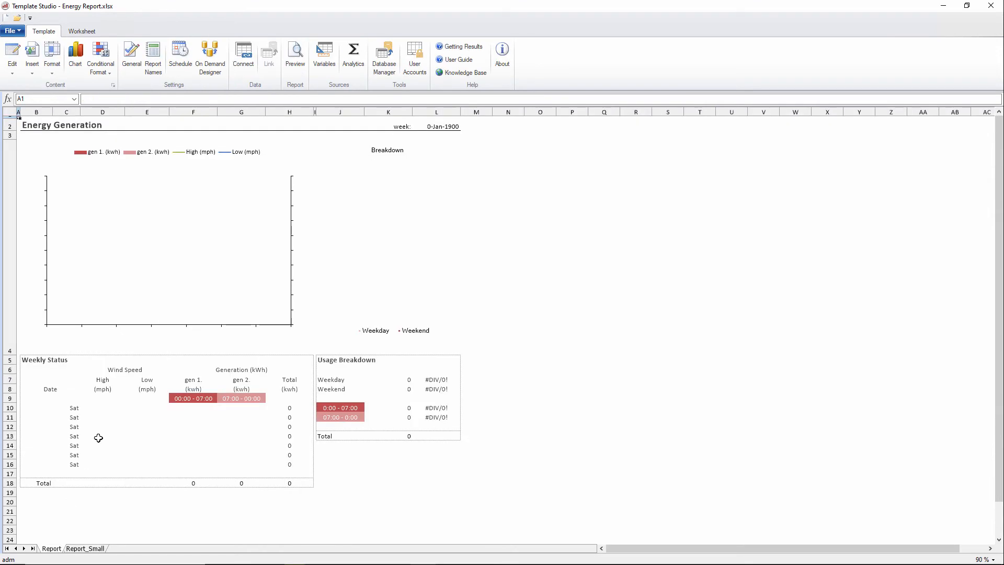
left_click(85, 548)
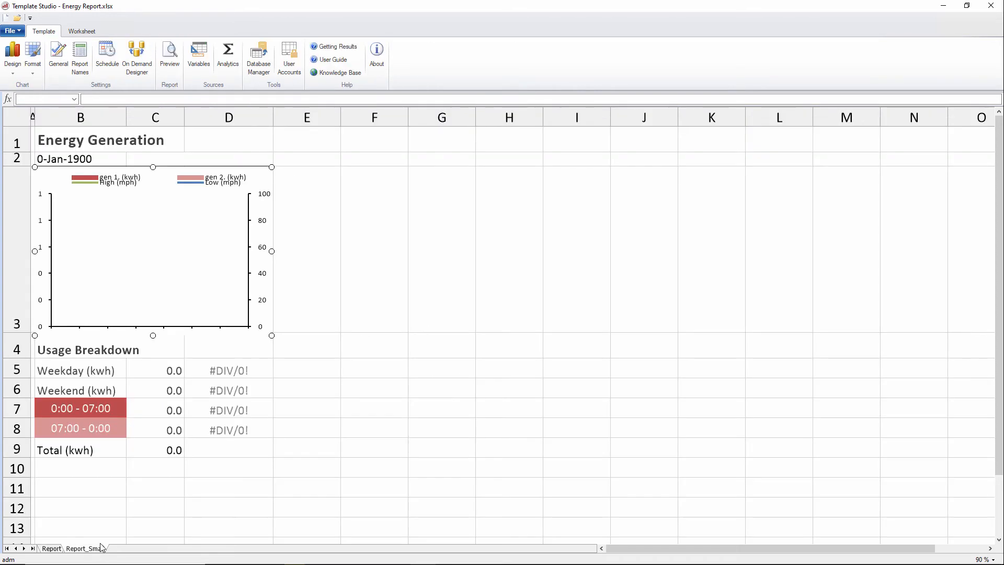
left_click(173, 372)
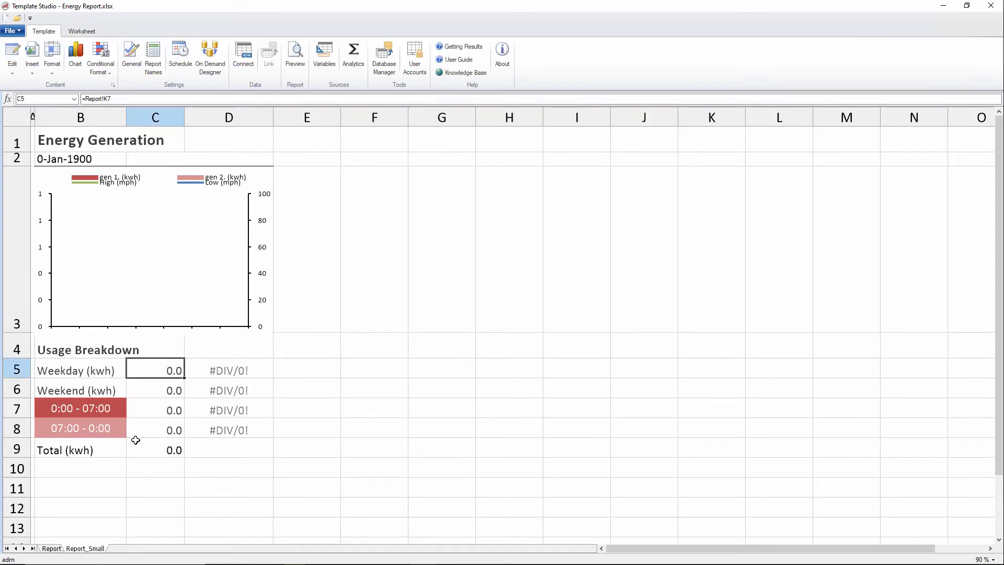
left_click(51, 549)
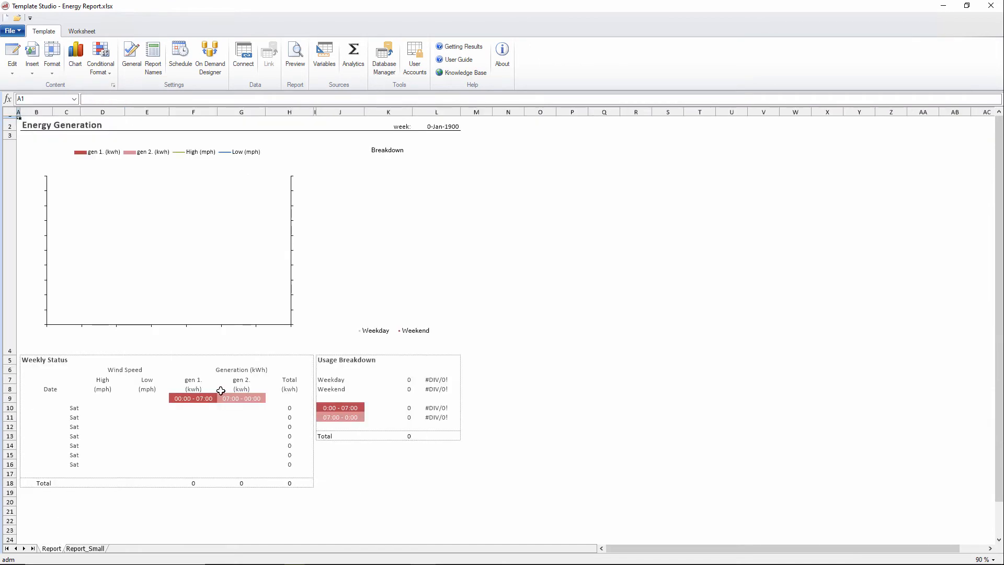
left_click(392, 388)
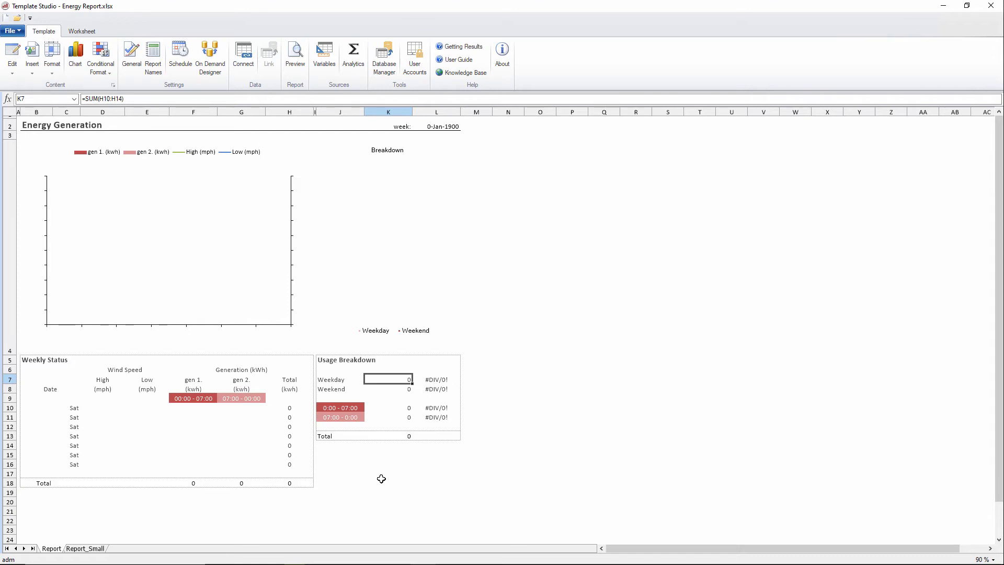
left_click(96, 549)
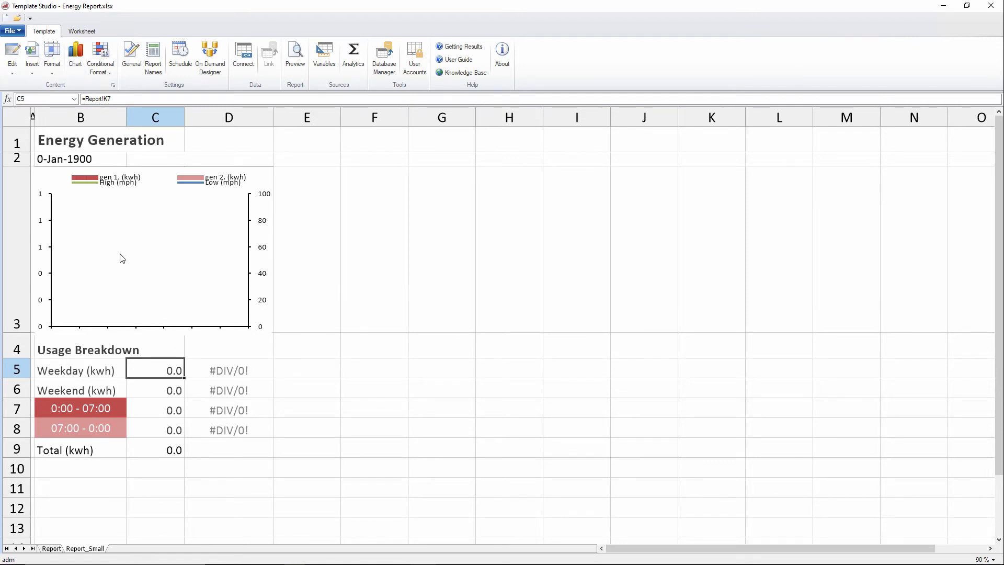
- Review the Report_Small sheet's page setup, including its orientation and scaling, and check its print preview
left_click(80, 31)
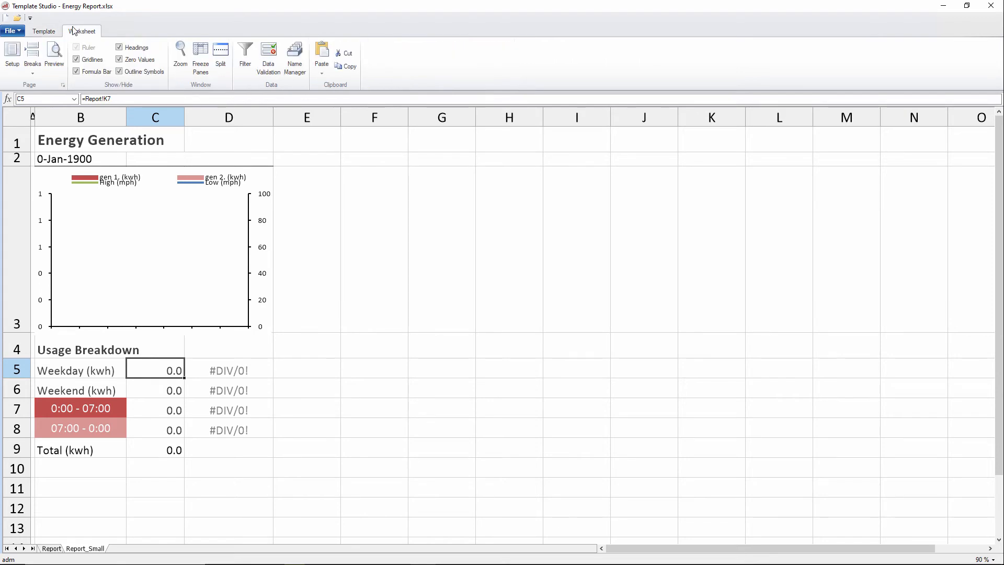
left_click(62, 86)
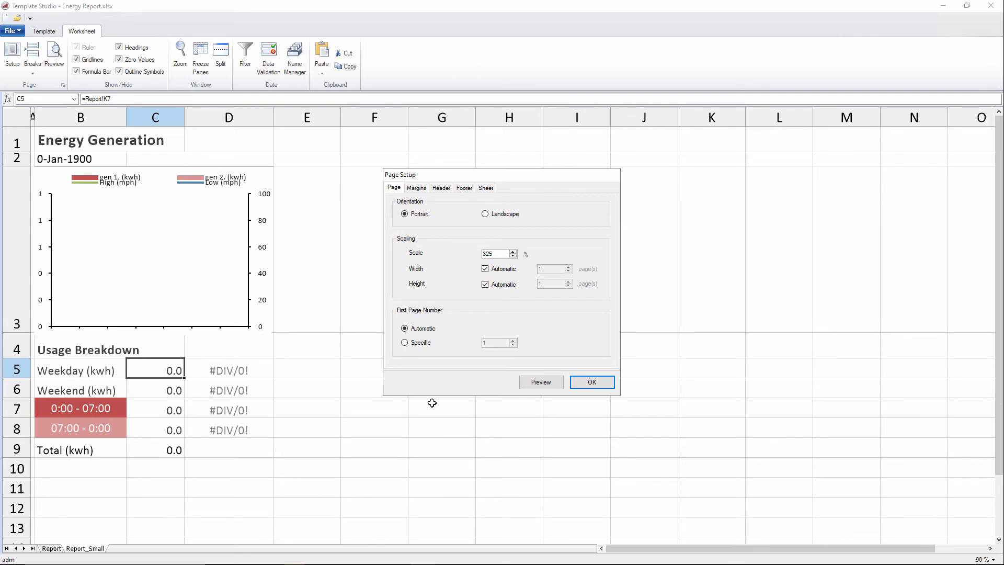
left_click(541, 382)
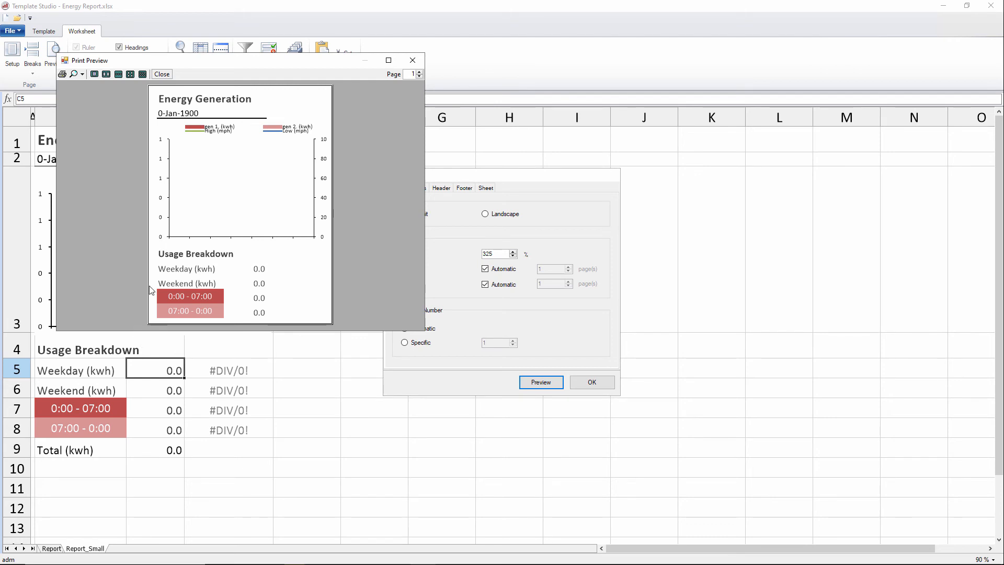
left_click(412, 60)
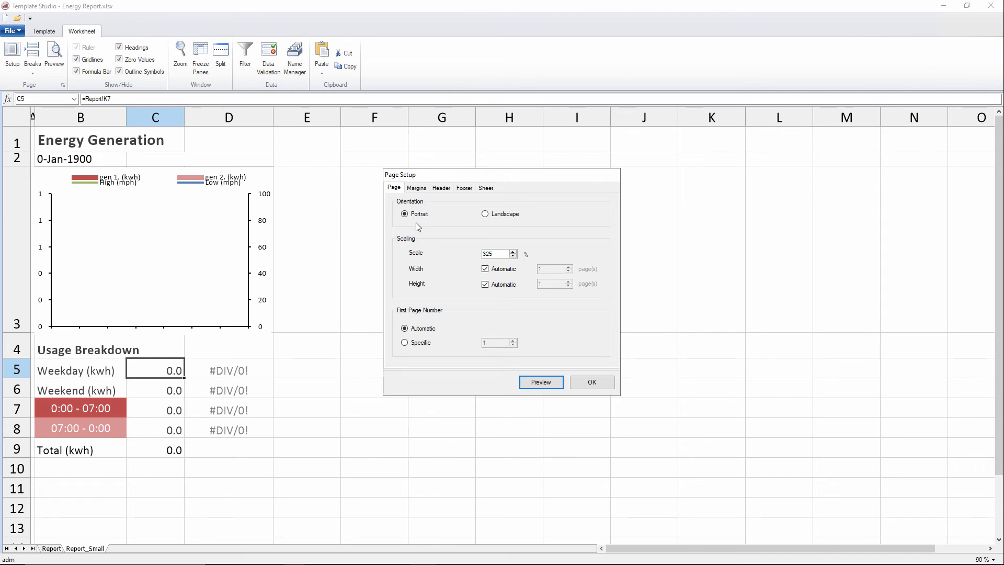
left_click(591, 382)
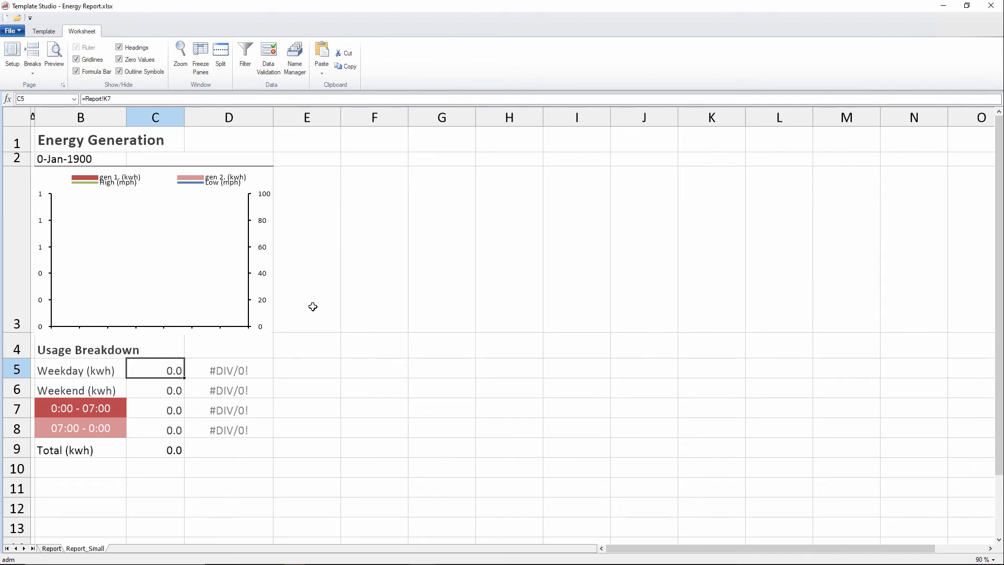
- Delete the Worksheet parameter from the Energy Report's On-Demand Designer variables
left_click(50, 33)
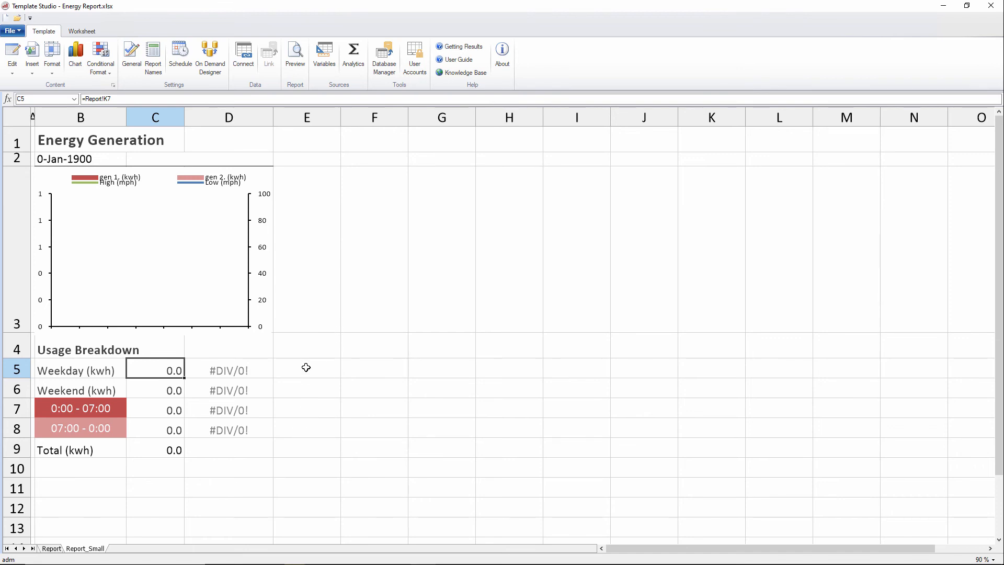
left_click(214, 72)
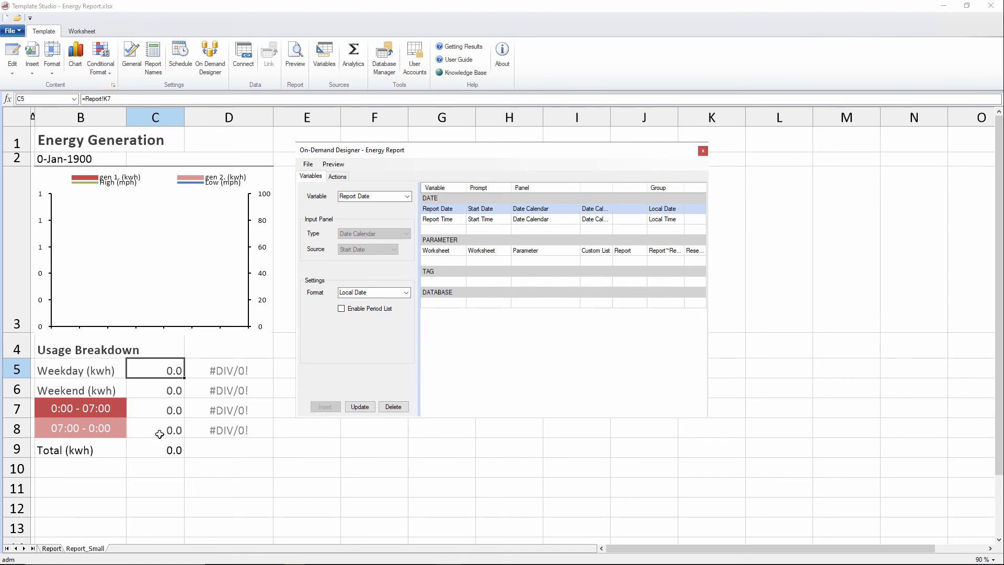
left_click(444, 251)
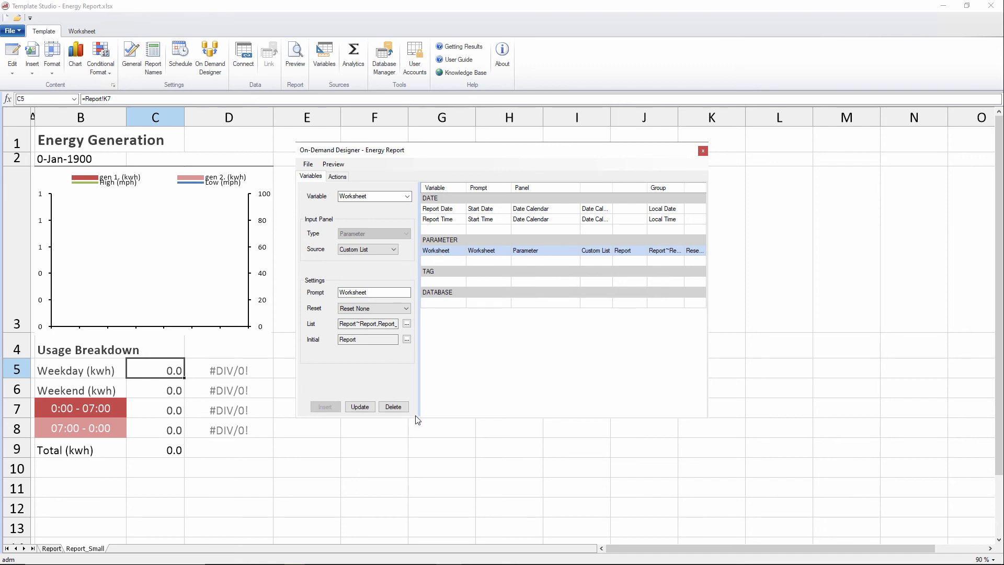
left_click(394, 406)
- Update the UpdateSheet action to use the Report worksheet of Energy Report.xlsx, save the on-demand setup and close the designer
left_click(337, 177)
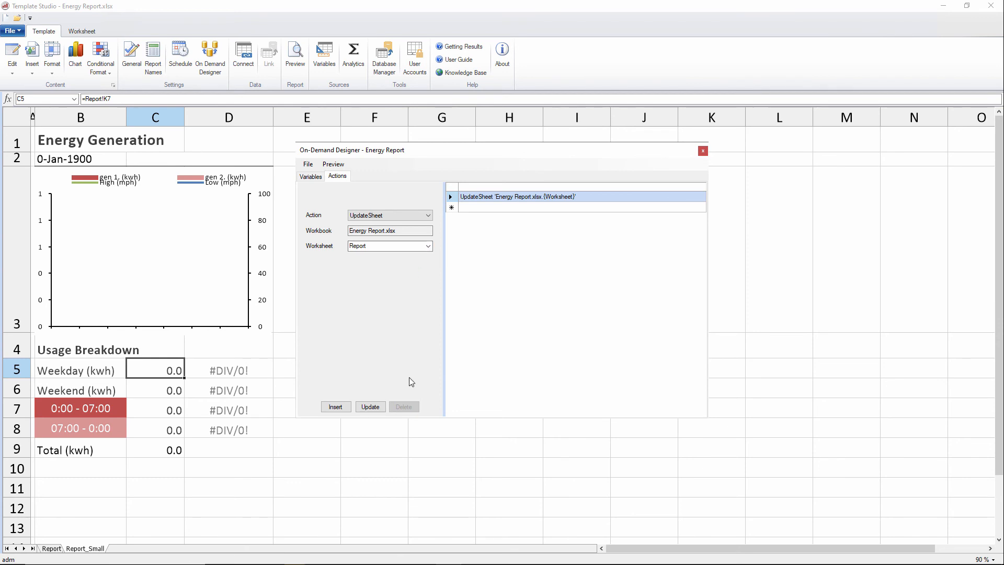
left_click(370, 407)
left_click(301, 164)
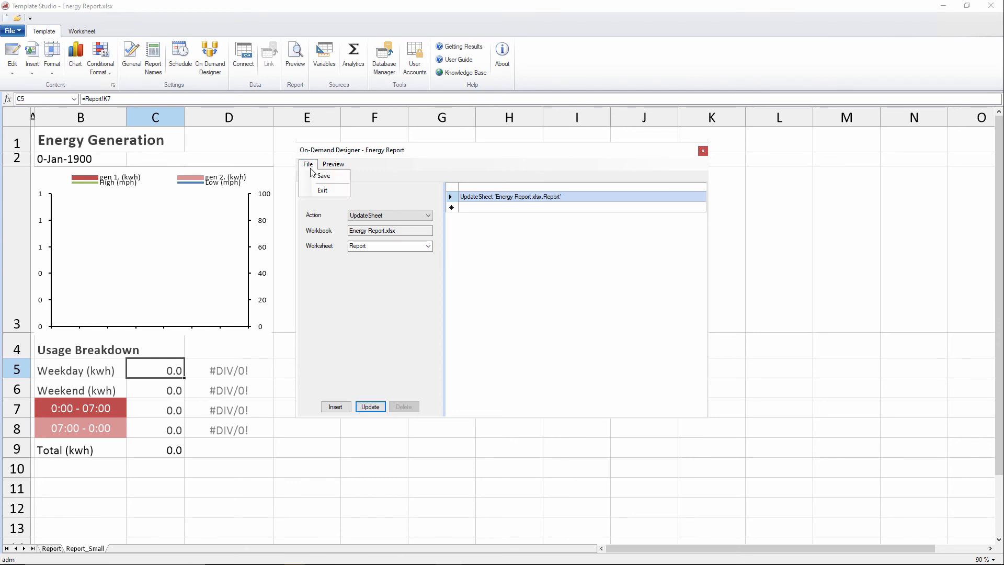
left_click(331, 187)
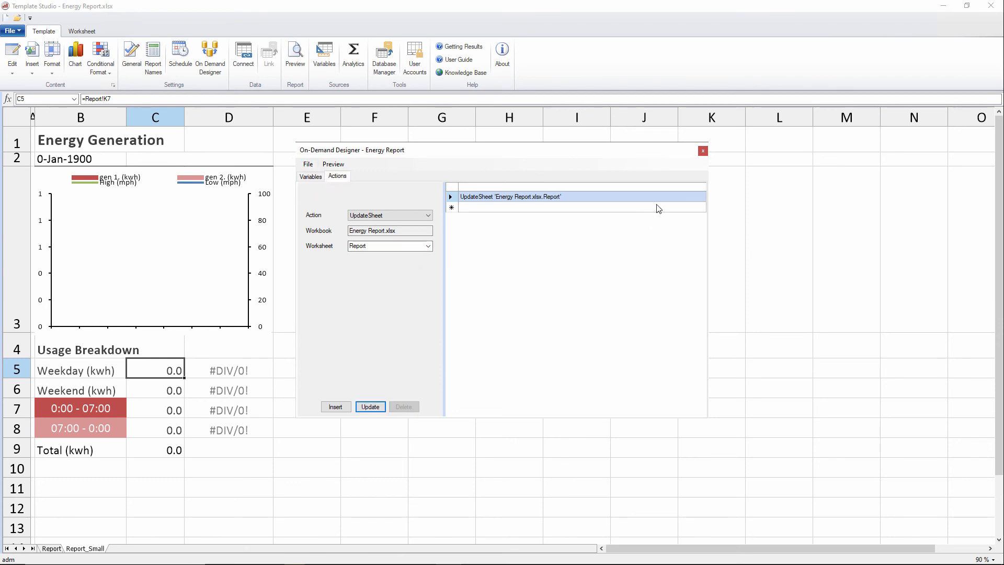
left_click(703, 151)
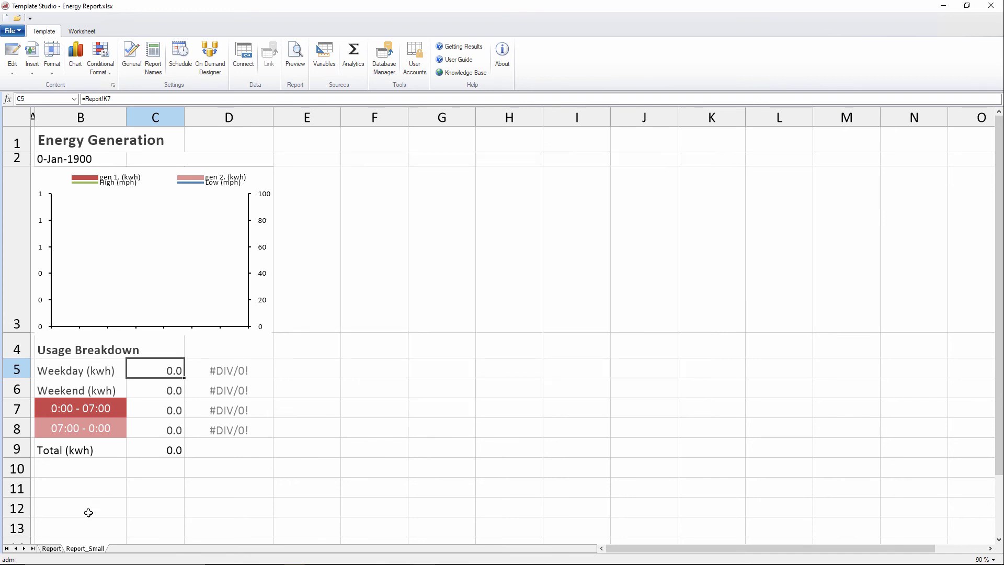
- Hide the Report_Small sheet, save the template and close Template Studio
right_click(90, 549)
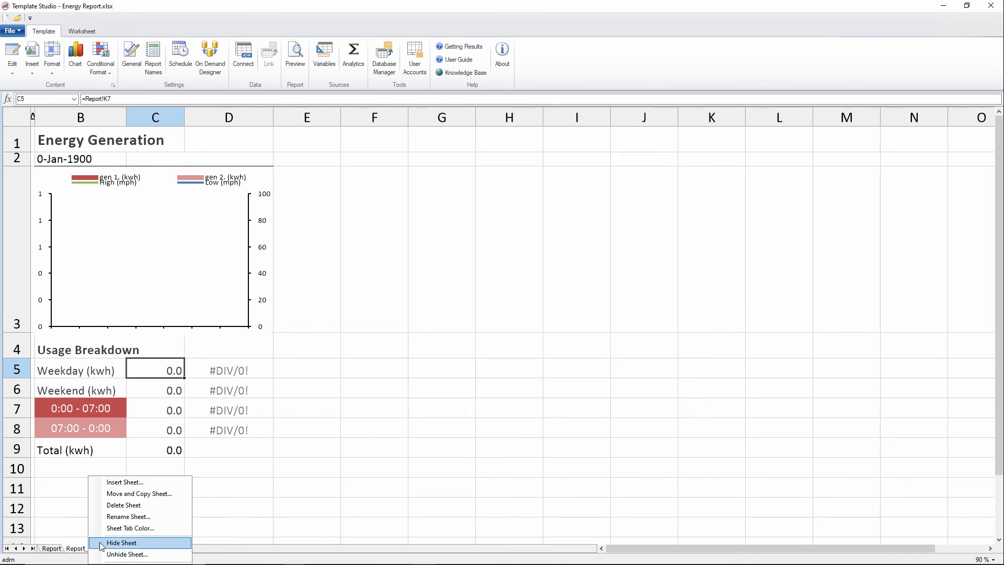
left_click(122, 542)
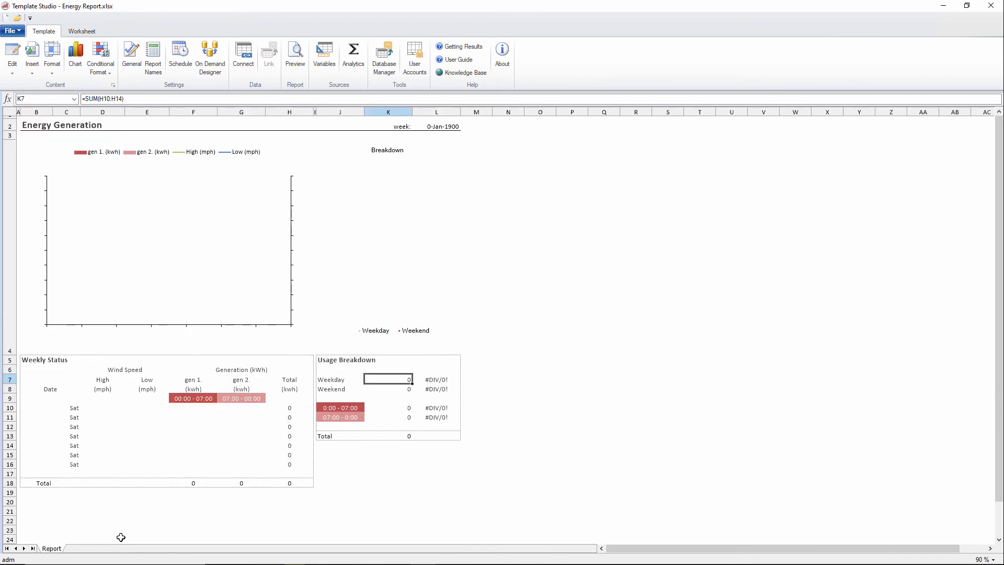
left_click(12, 30)
left_click(31, 92)
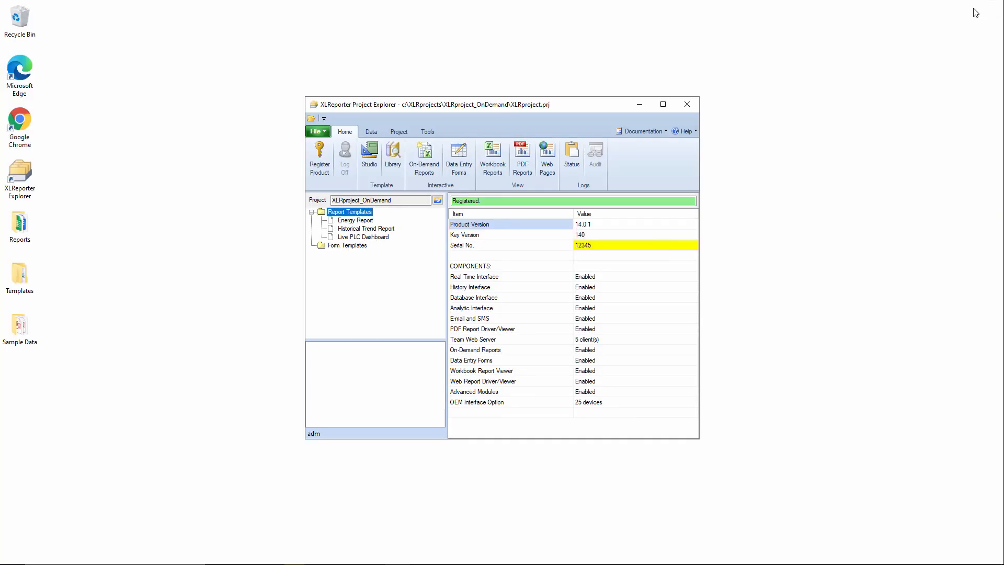
left_click(989, 6)
- Switch to the XLReporter web portal in a maximized Chrome window and generate the Energy Report with start date 8/12/2020 00:00:00
double_click(20, 125)
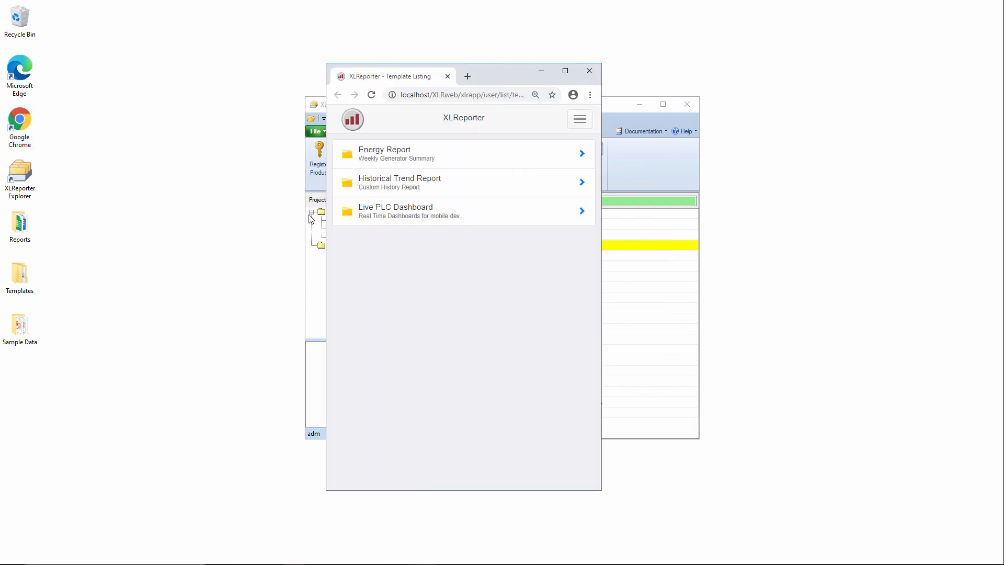
left_click(564, 70)
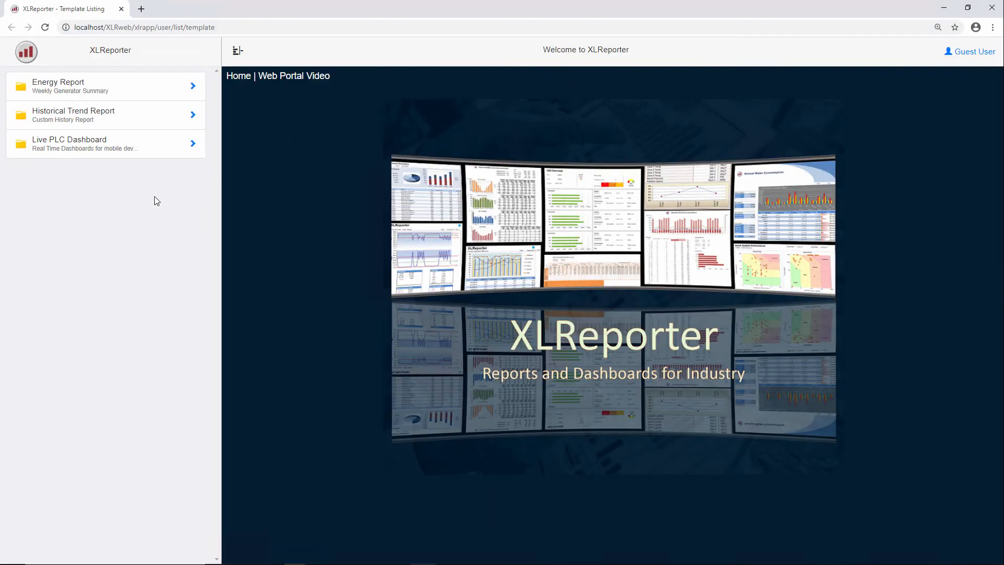
left_click(78, 88)
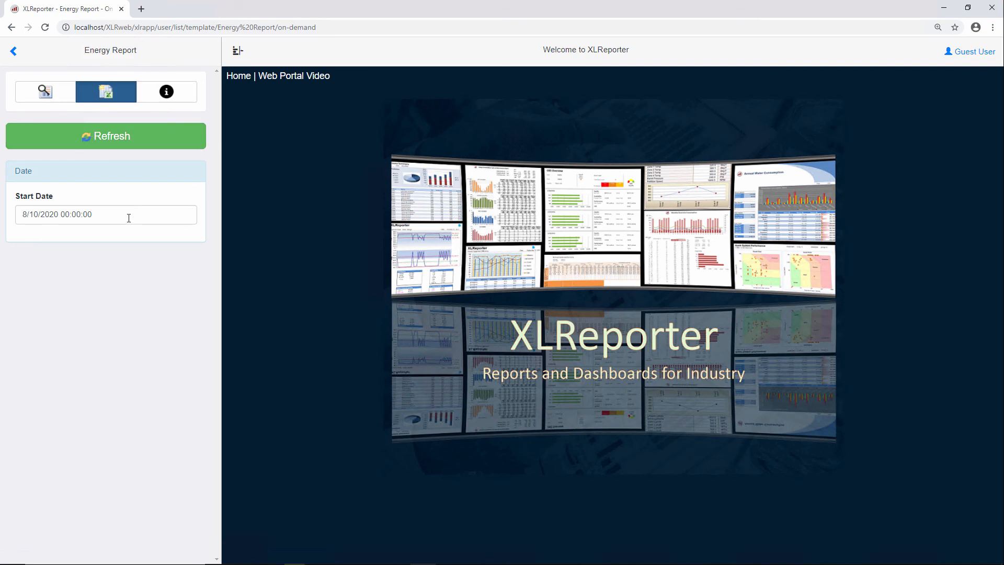
left_click(126, 216)
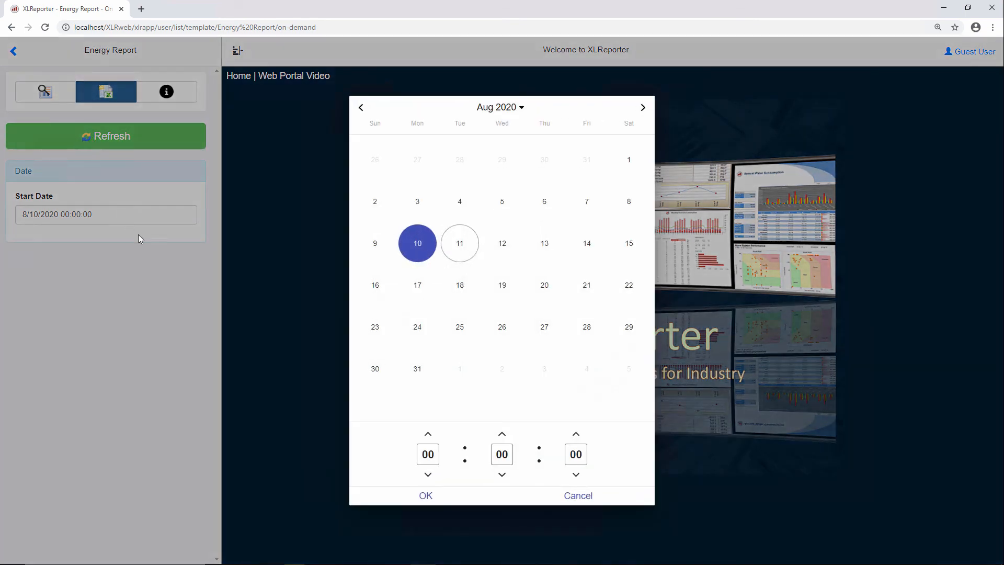
left_click(502, 247)
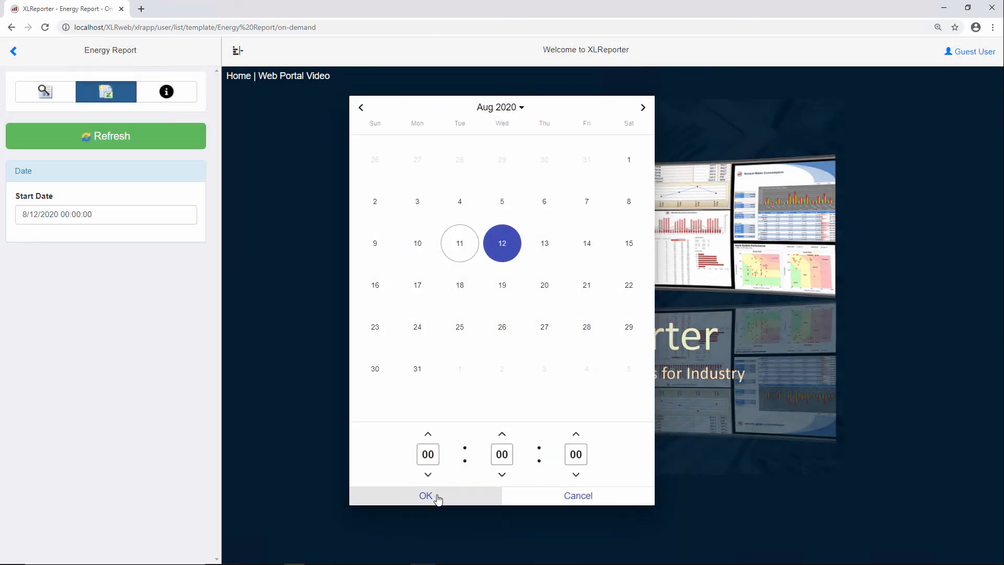
left_click(435, 496)
left_click(139, 142)
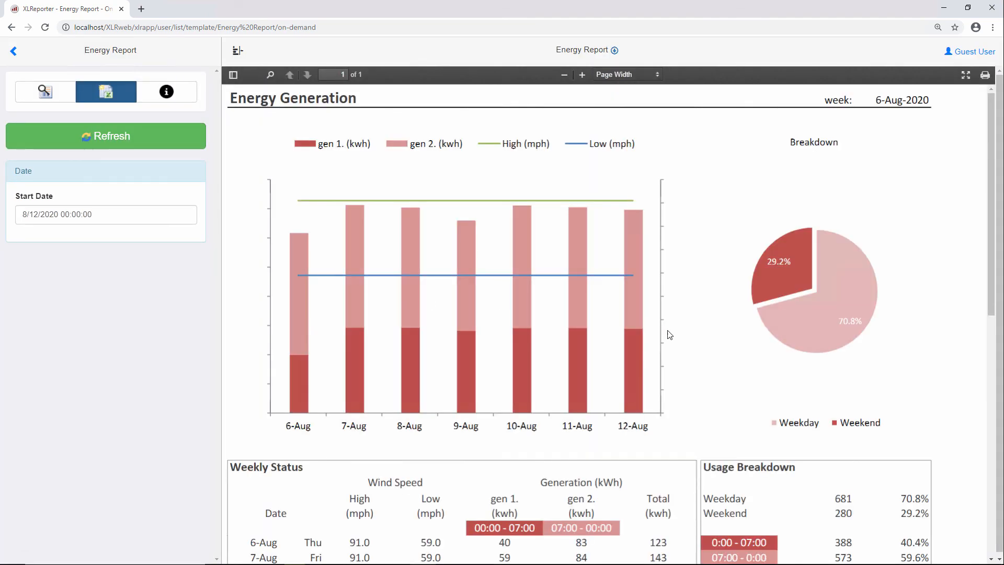
- Look through the full-size Energy Report down to its tables and return to the template listing
scroll(669, 337, "down", 4)
scroll(692, 358, "up", 4)
left_click(14, 52)
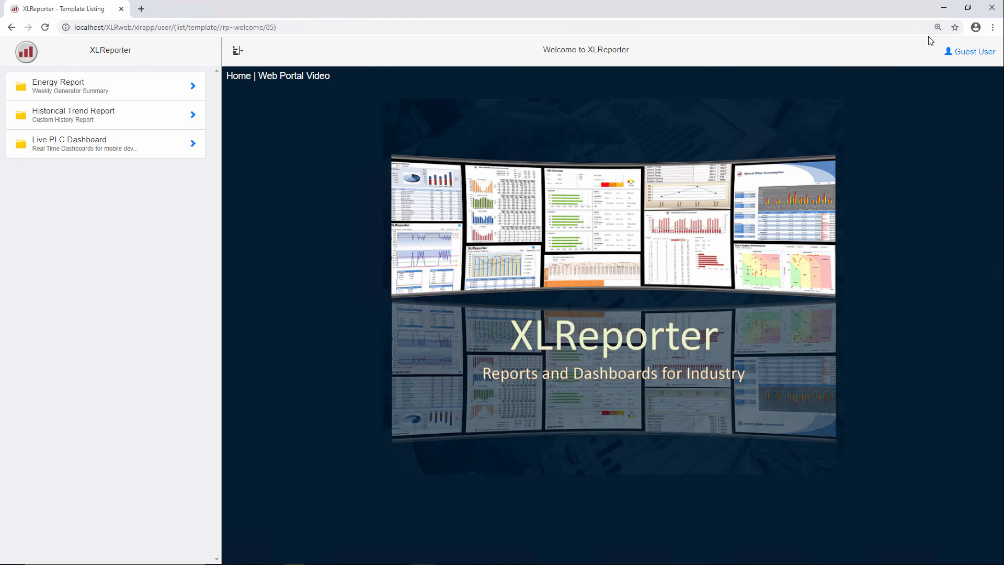
- Restore the browser to its small window, generate the Energy Report with start date 8/10/2020 00:00:00, and examine the compact layout
left_click(968, 7)
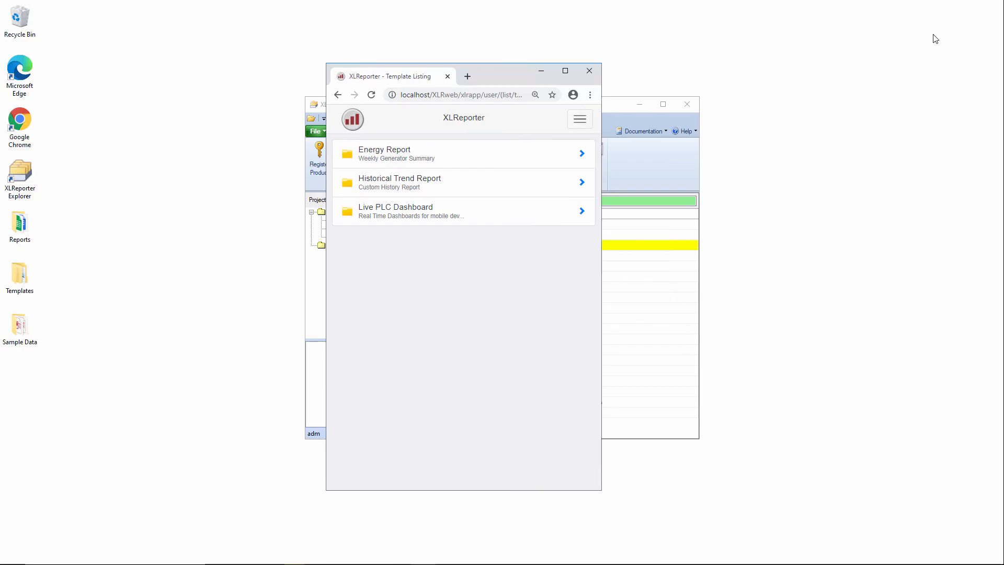
left_click(426, 154)
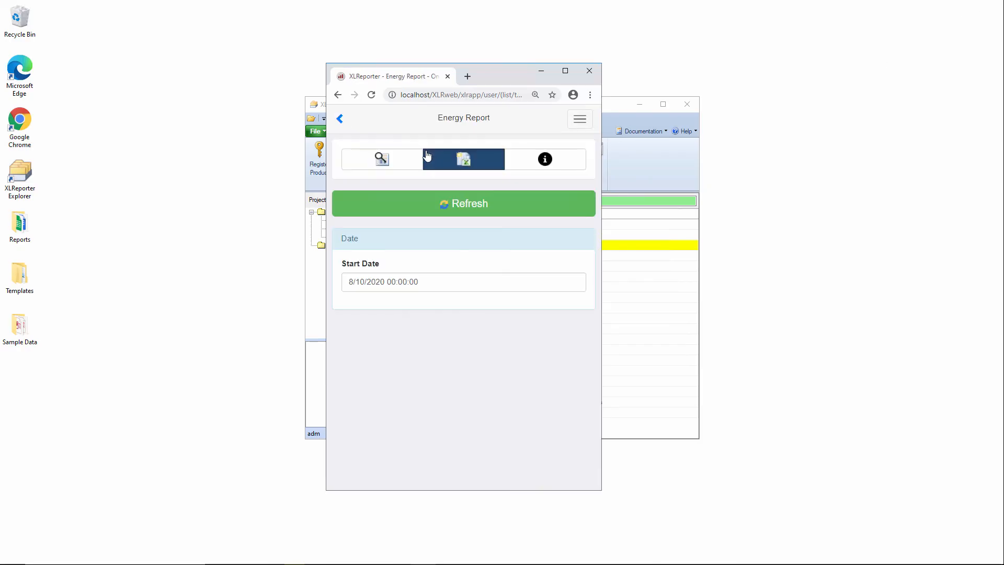
left_click(469, 208)
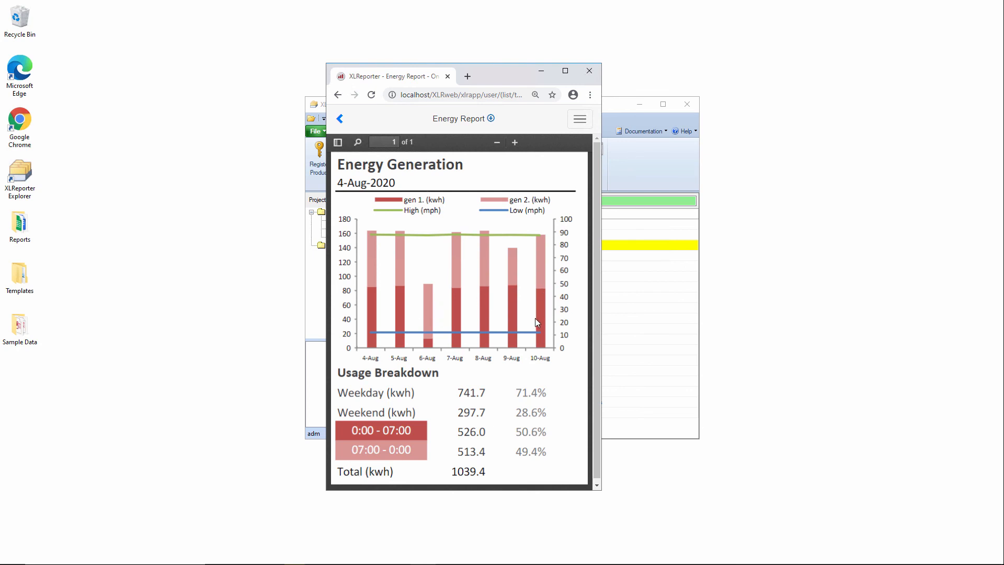
scroll(533, 320, "down", 1)
scroll(532, 320, "up", 1)
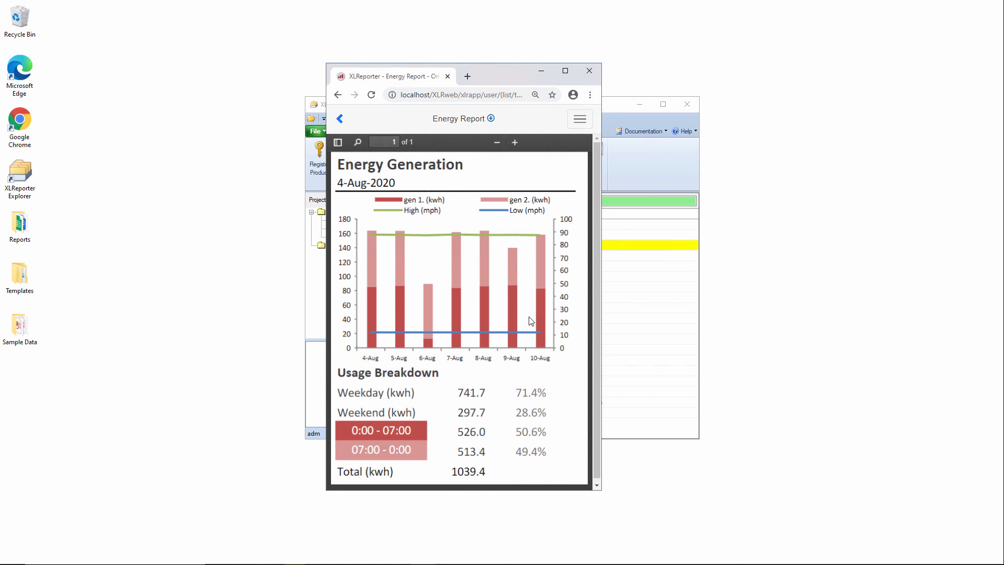